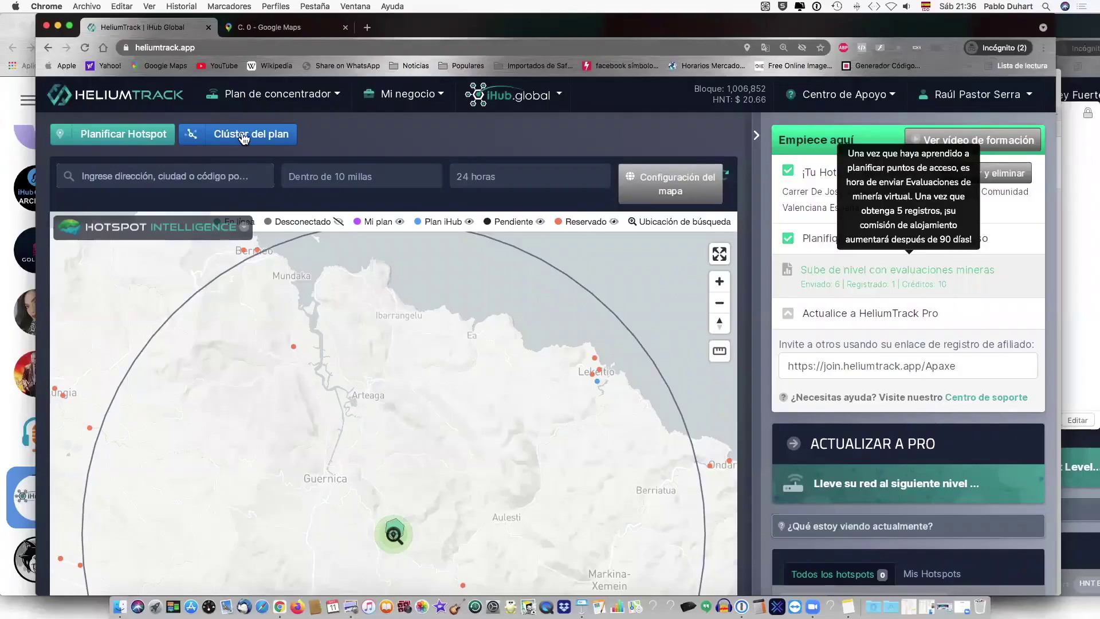
# - Dismiss the tour tip, translate the site to English, and open the Add Planned Hotspot form
pyautogui.click(243, 139)
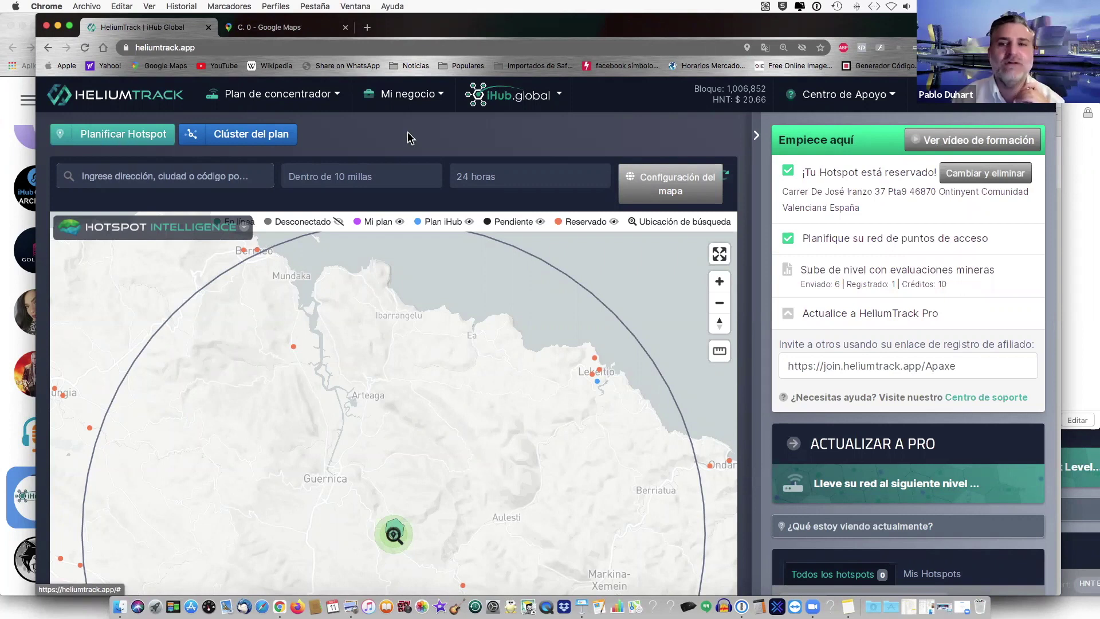
pyautogui.click(764, 50)
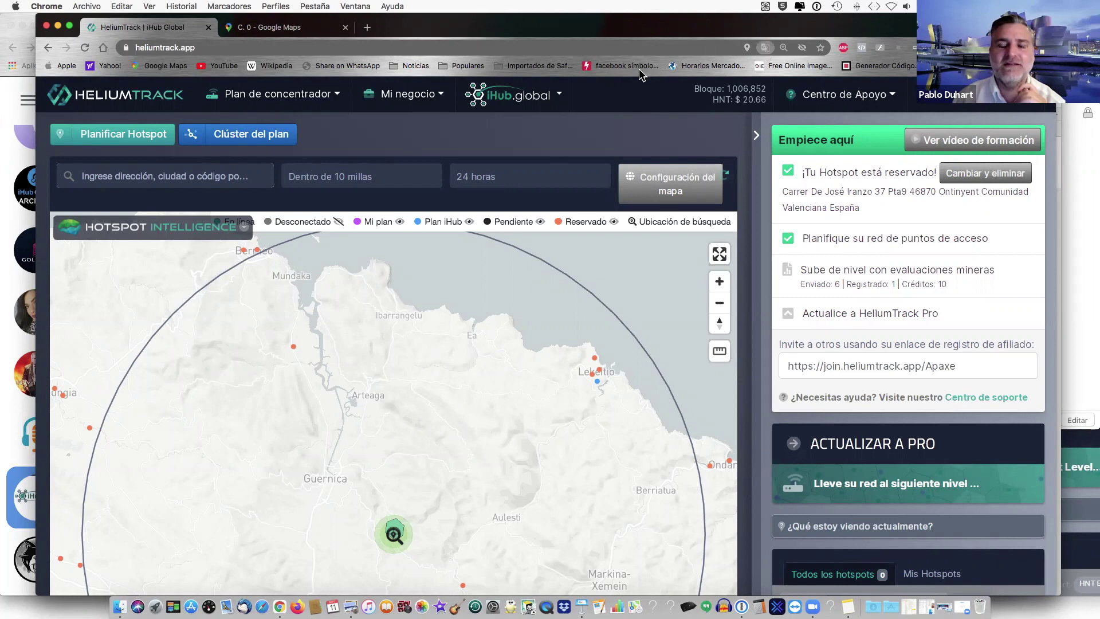
pyautogui.click(640, 75)
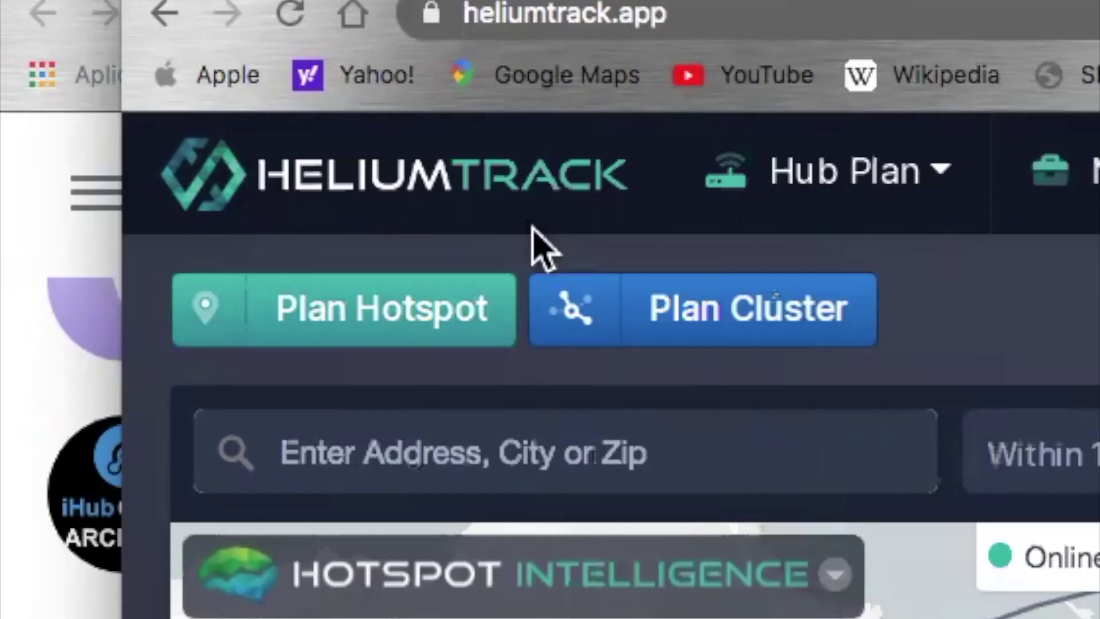
pyautogui.click(375, 329)
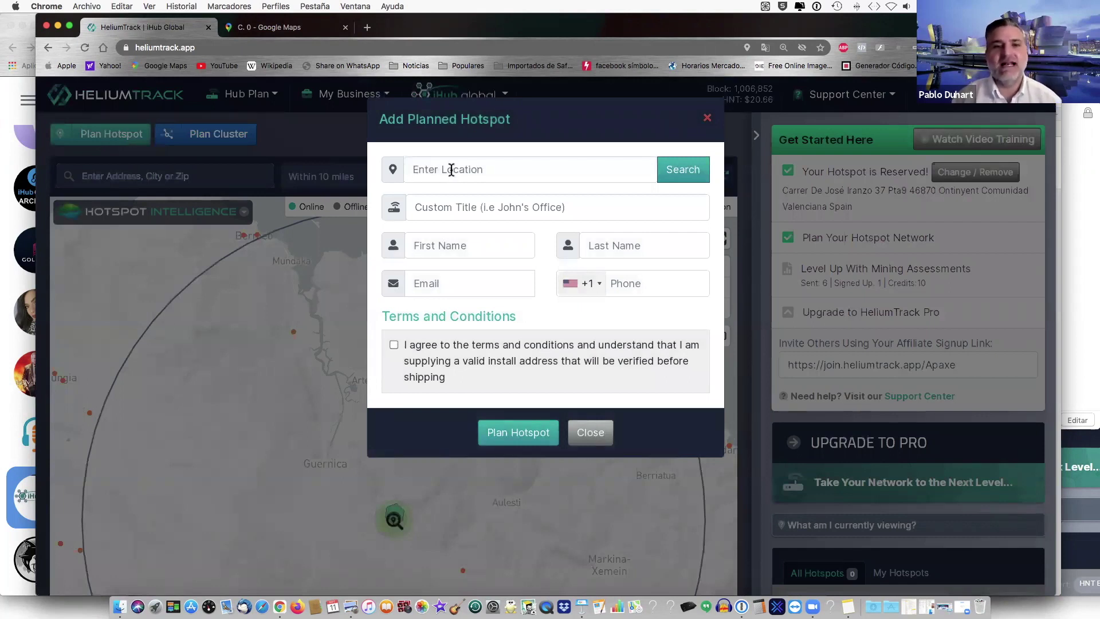
# - Paste the client's Costa Rica install address as the location and search for matching addresses
pyautogui.click(452, 170)
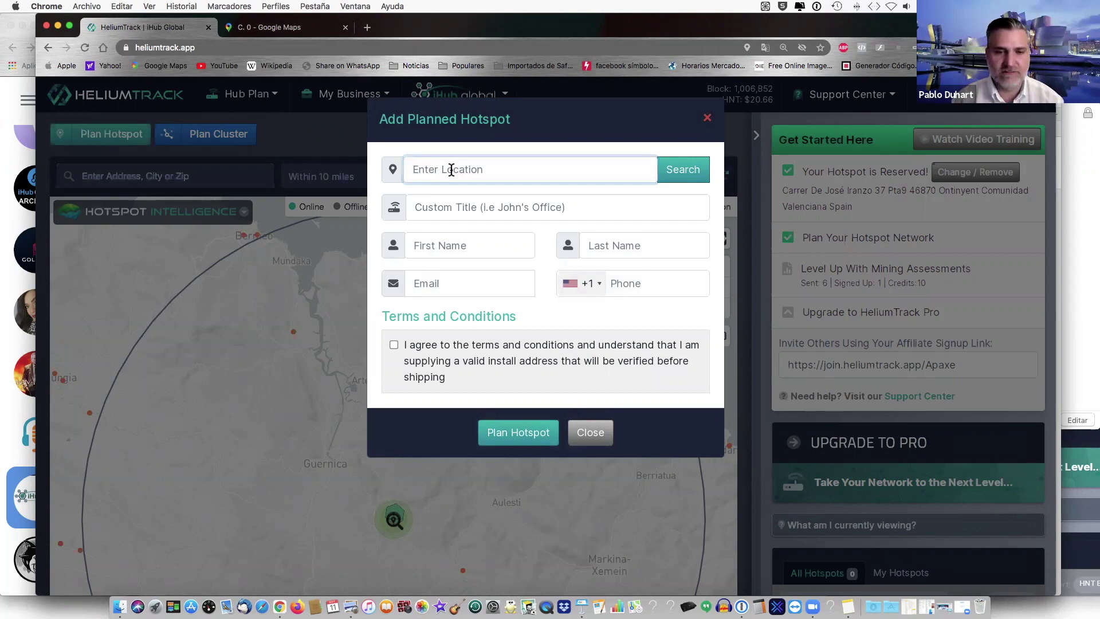
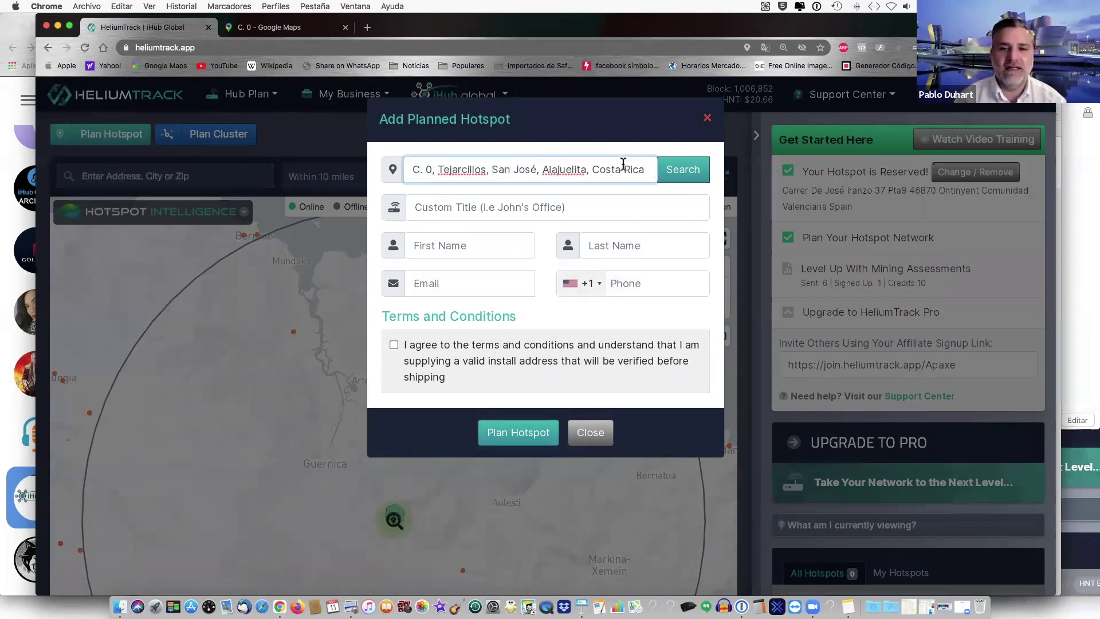
pyautogui.click(682, 172)
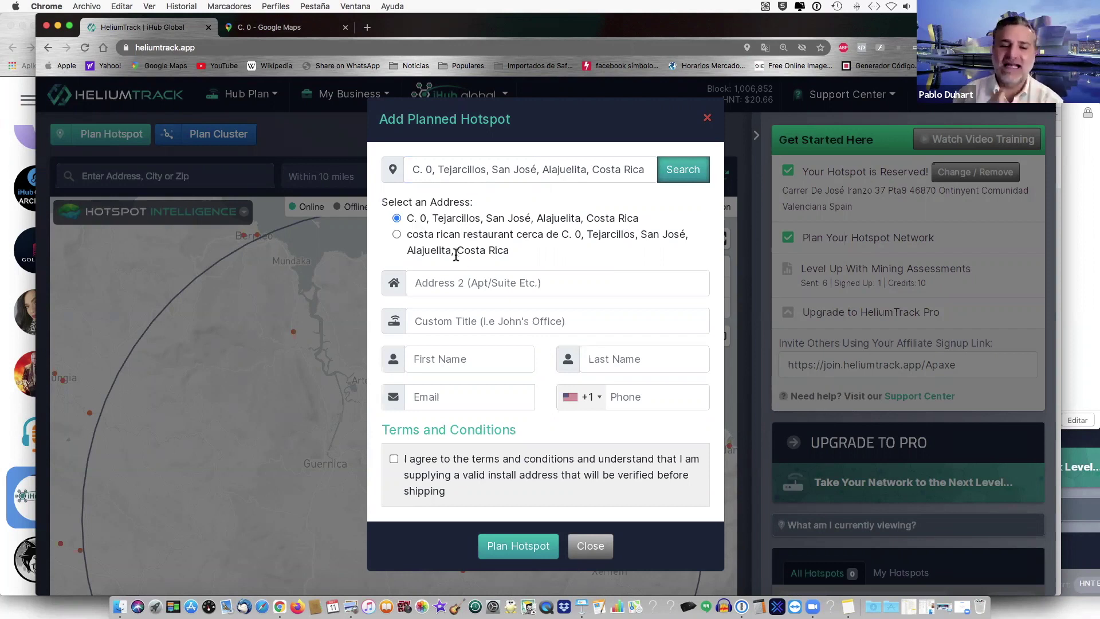
# - Type the client's neighbourhood, community-hall landmark, block and house number into Address 2, fixing the block letter
pyautogui.click(431, 282)
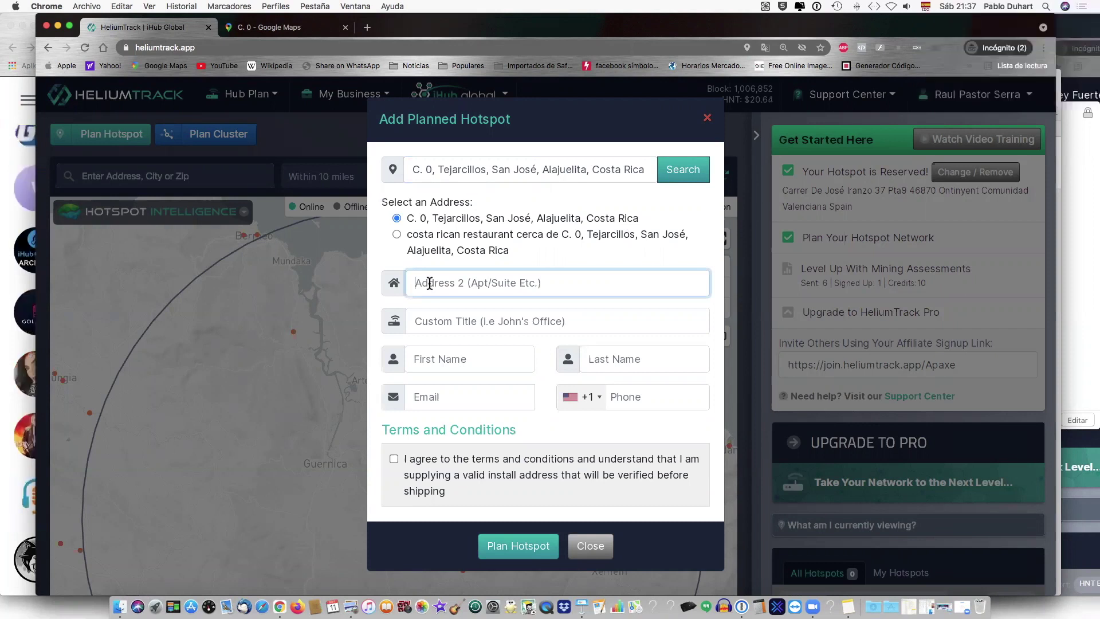
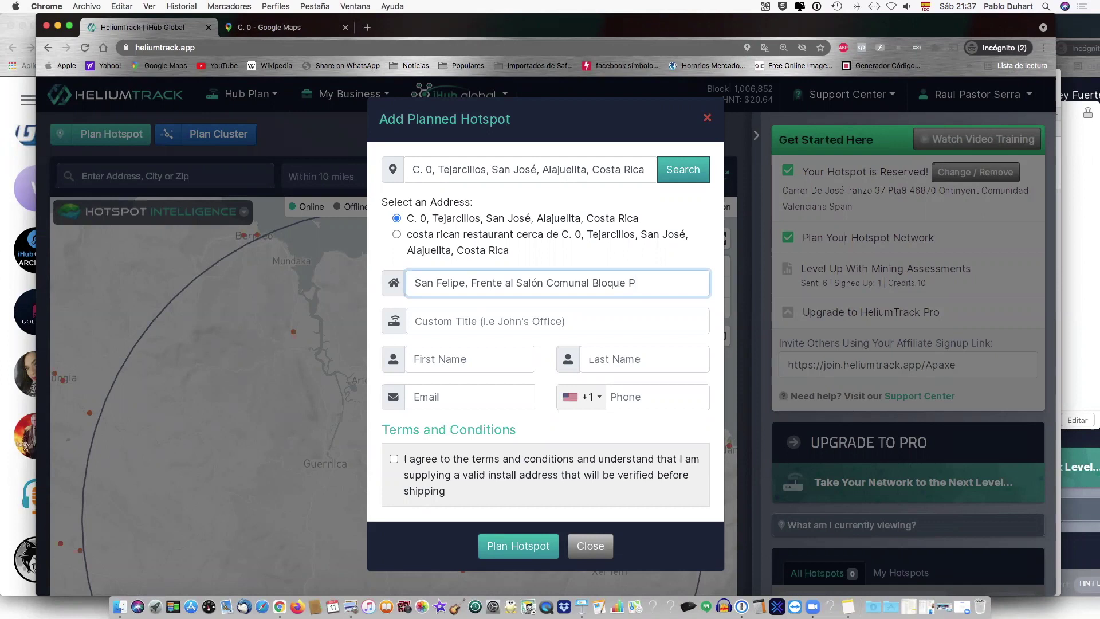
# - Prefix the Address 2 line with 'Barrio' and review the complete line
pyautogui.write('Barrio')
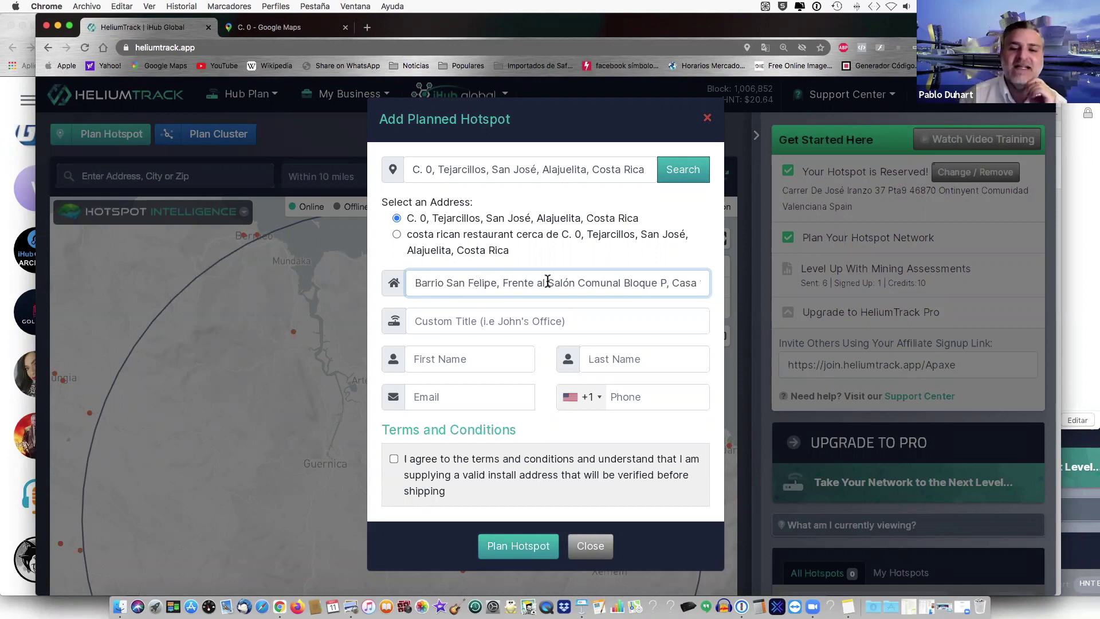
pyautogui.press('End')
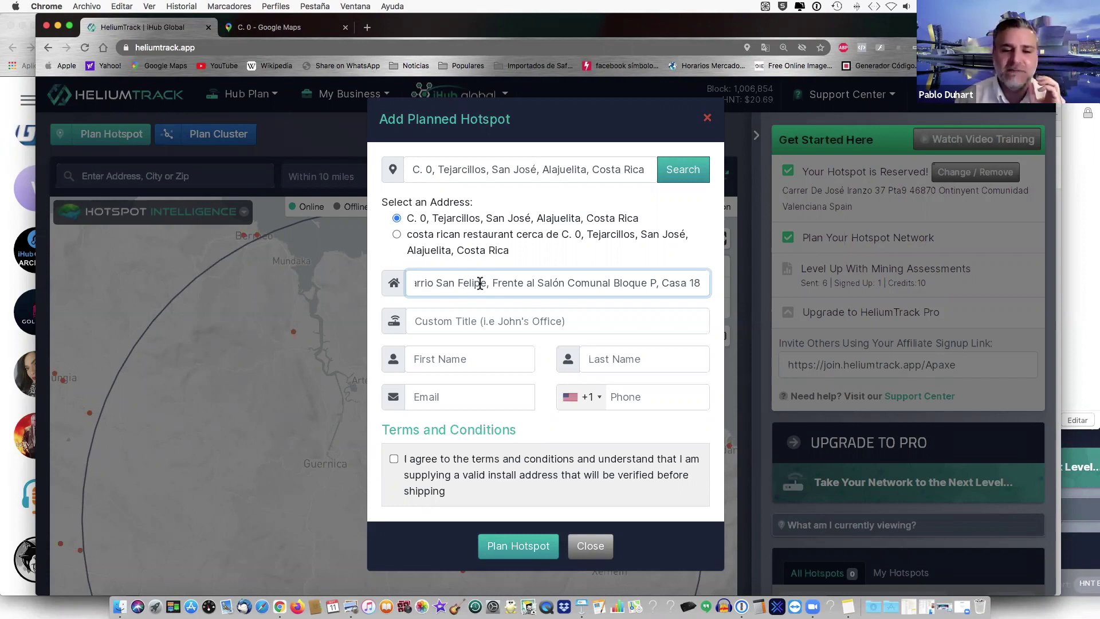
pyautogui.click(476, 283)
pyautogui.press('End')
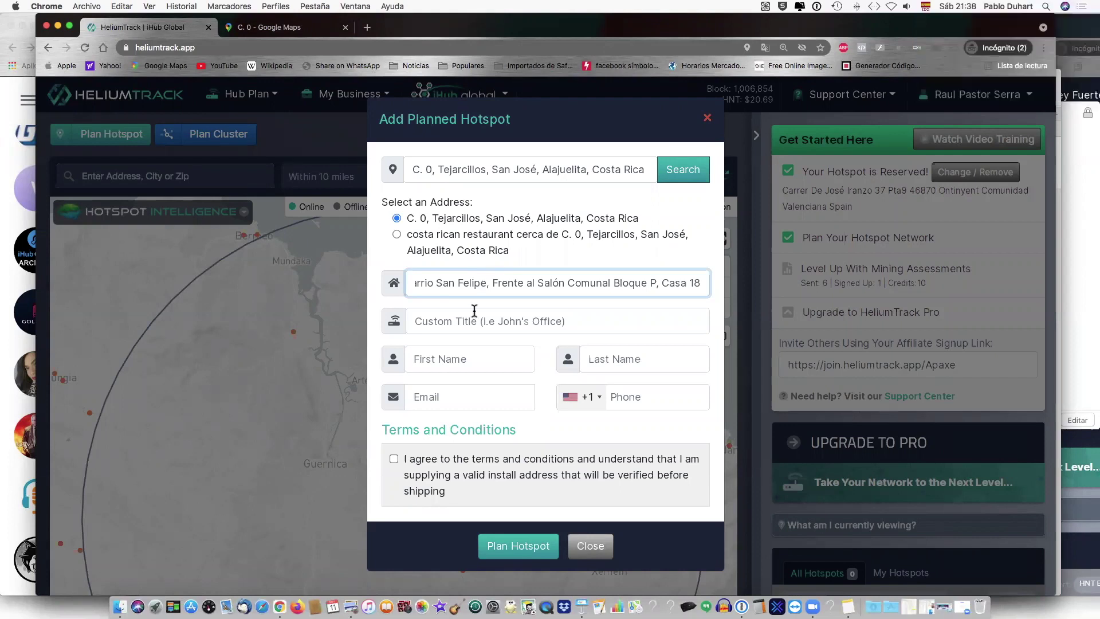
# - Enter the client's first names and both surnames, correcting a surname's B to V
pyautogui.click(425, 358)
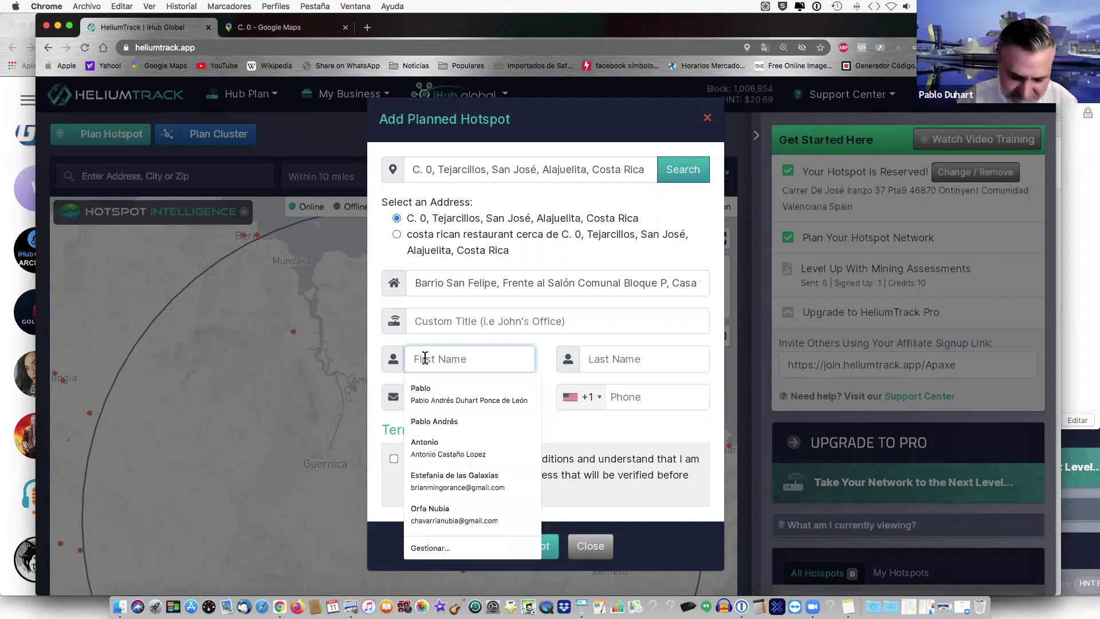
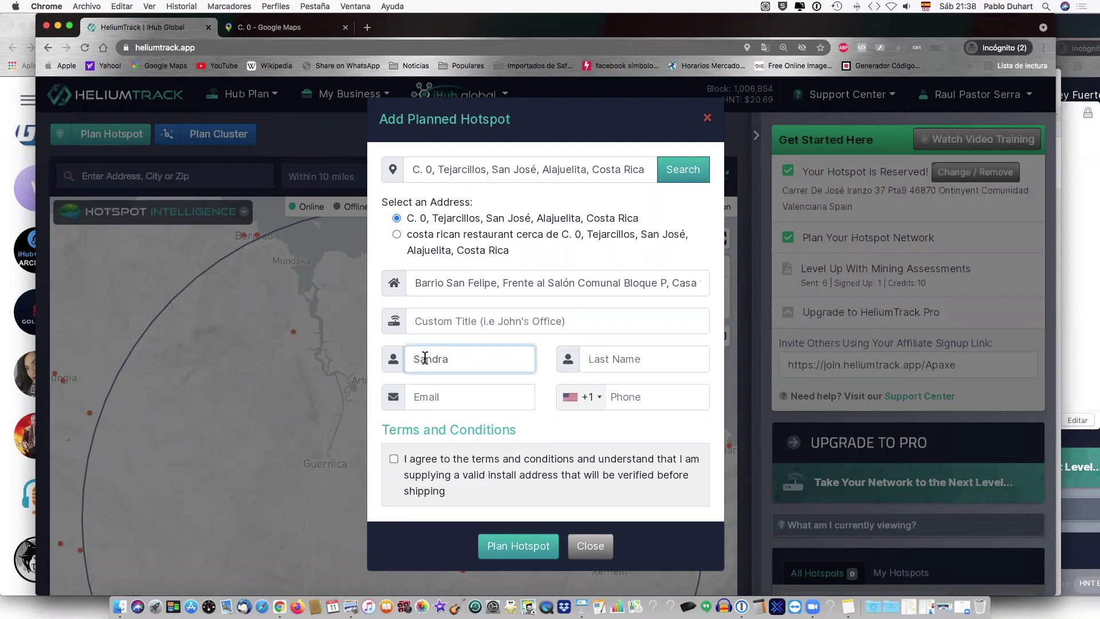
pyautogui.click(603, 360)
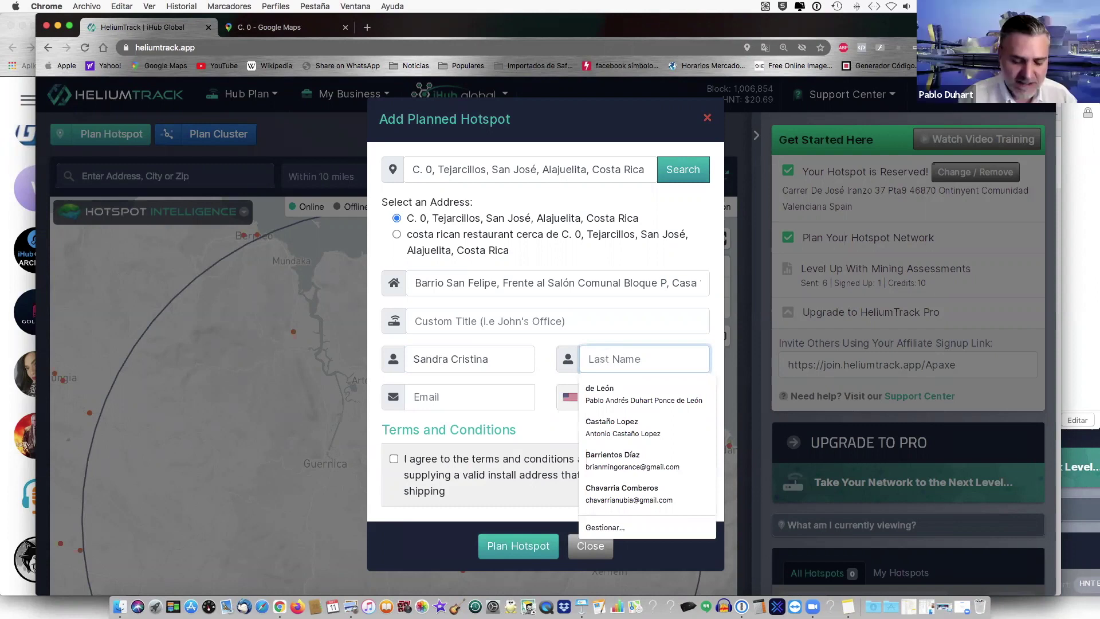
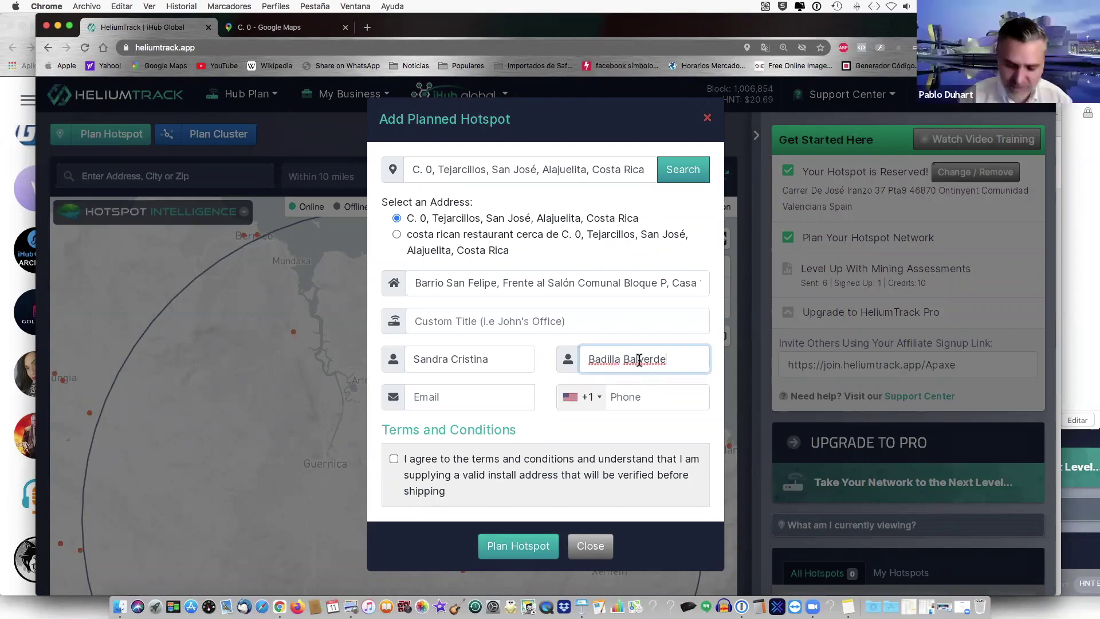
pyautogui.click(626, 359)
pyautogui.press('BackSpace')
pyautogui.write('V')
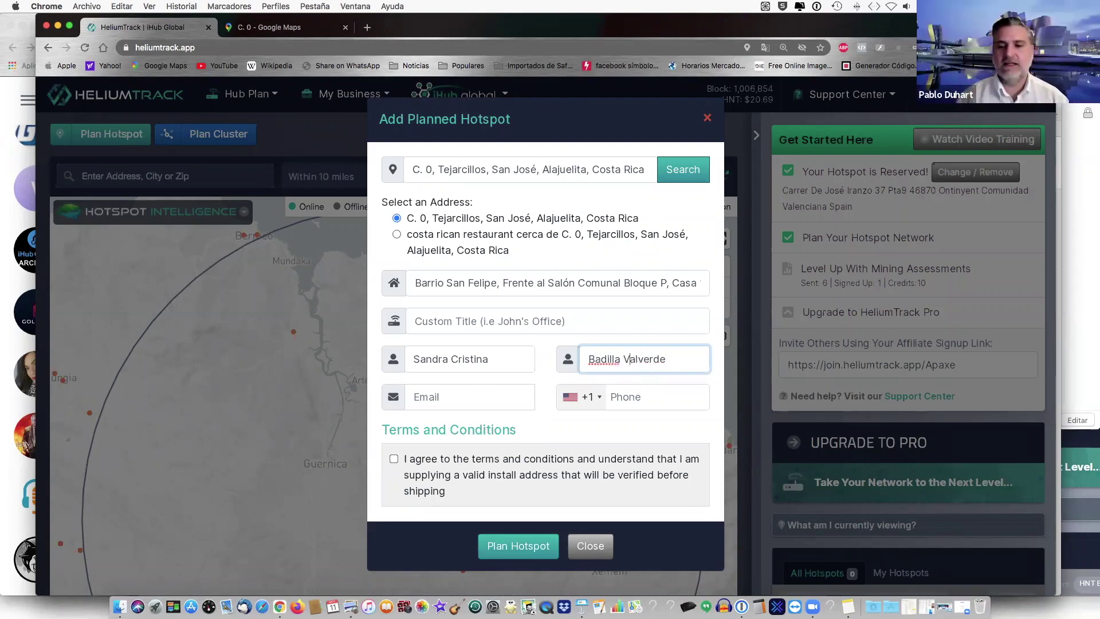
# - Enter the client's e-mail address, correcting typos in the domain, and review it
pyautogui.click(446, 396)
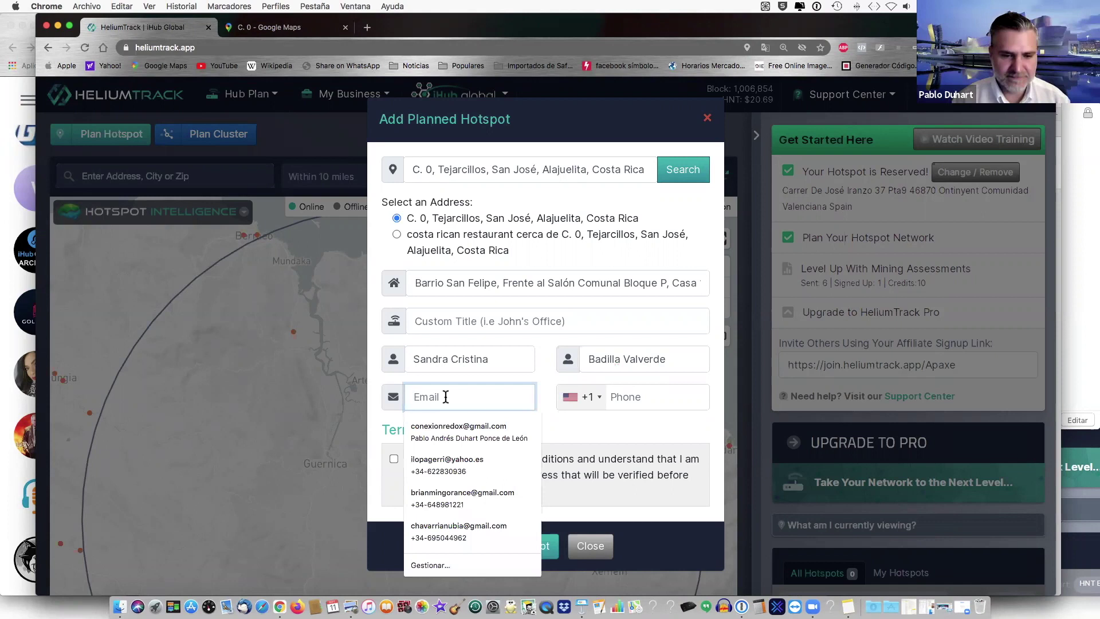
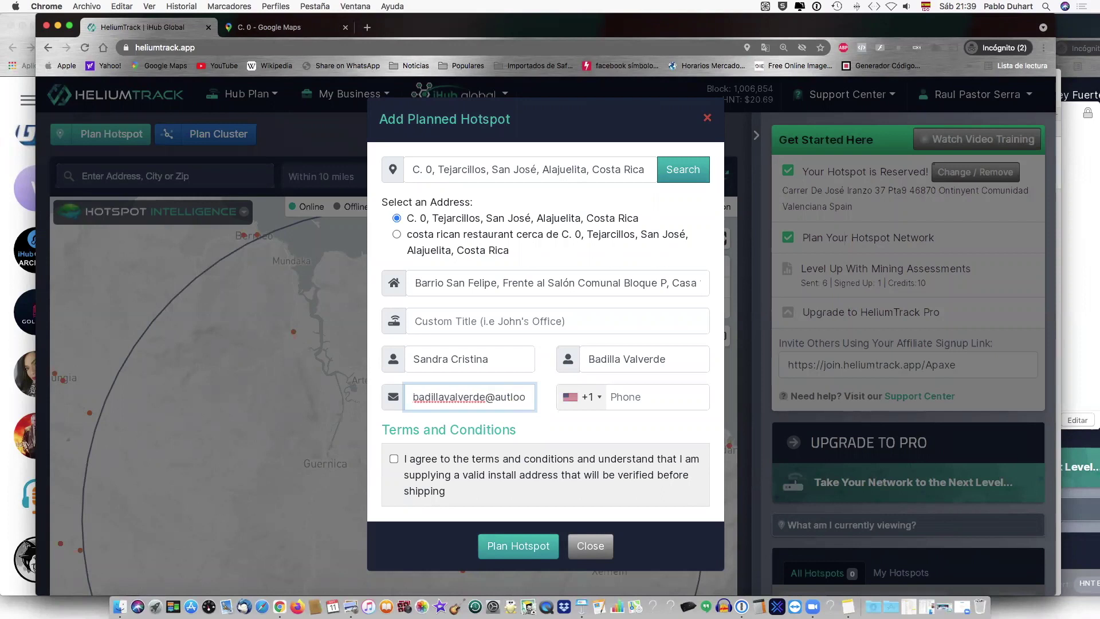
pyautogui.click(500, 397)
pyautogui.press('BackSpace')
pyautogui.write('o')
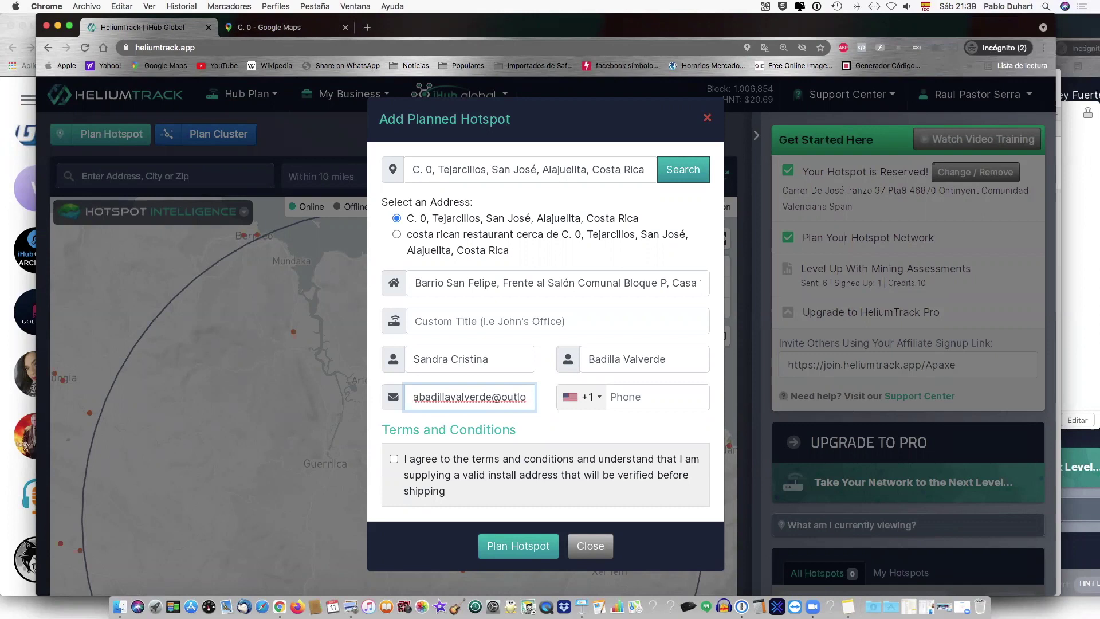
pyautogui.write('ok')
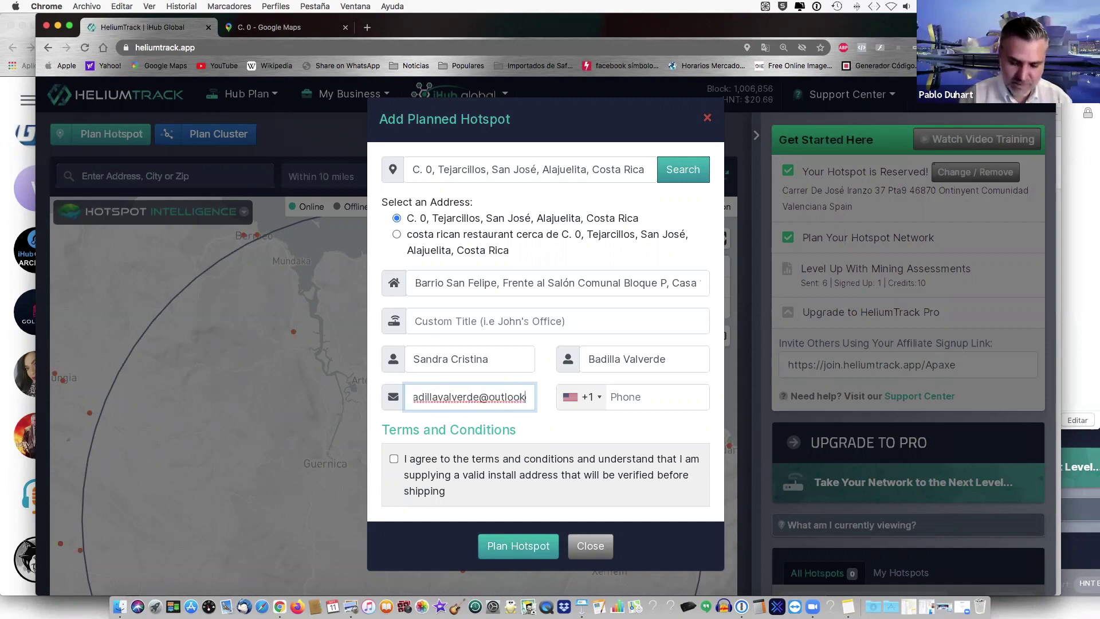
pyautogui.write('.')
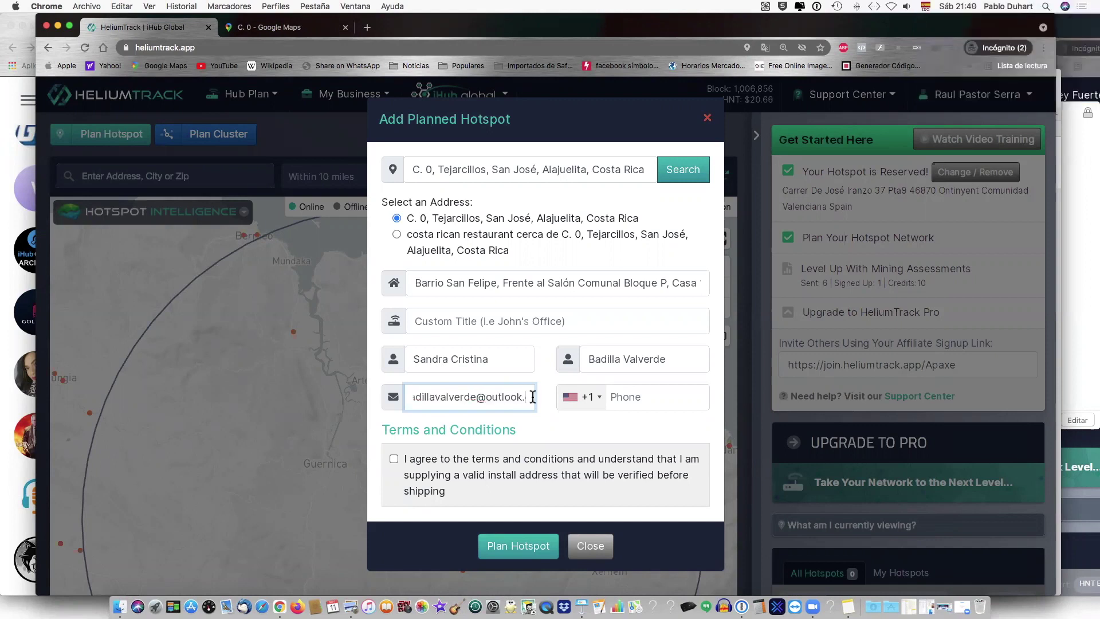
pyautogui.write('o')
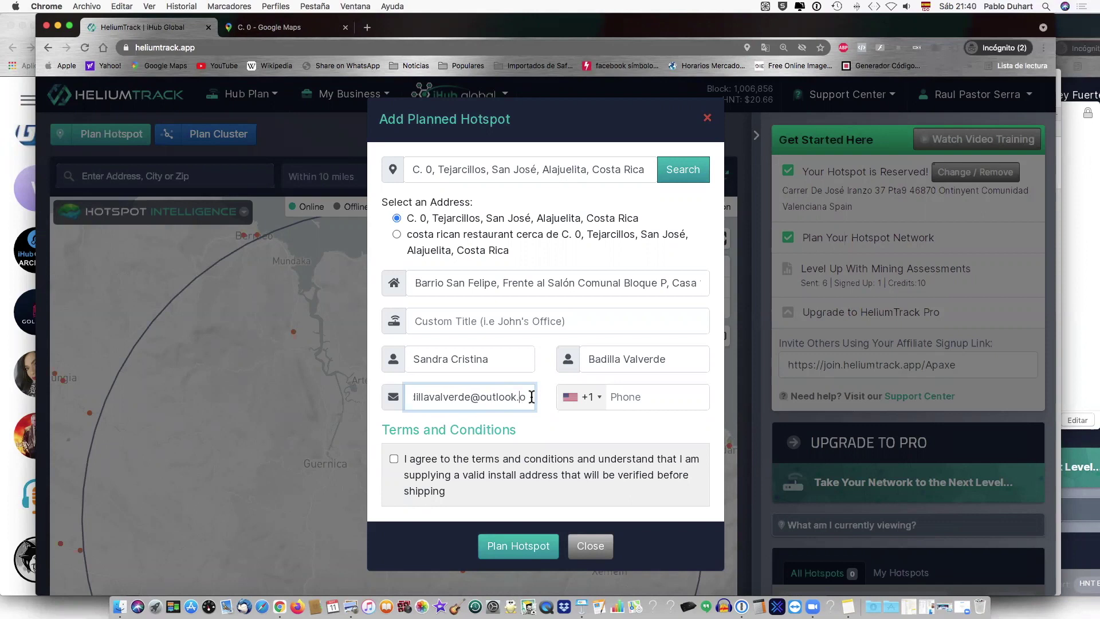
pyautogui.press('BackSpace')
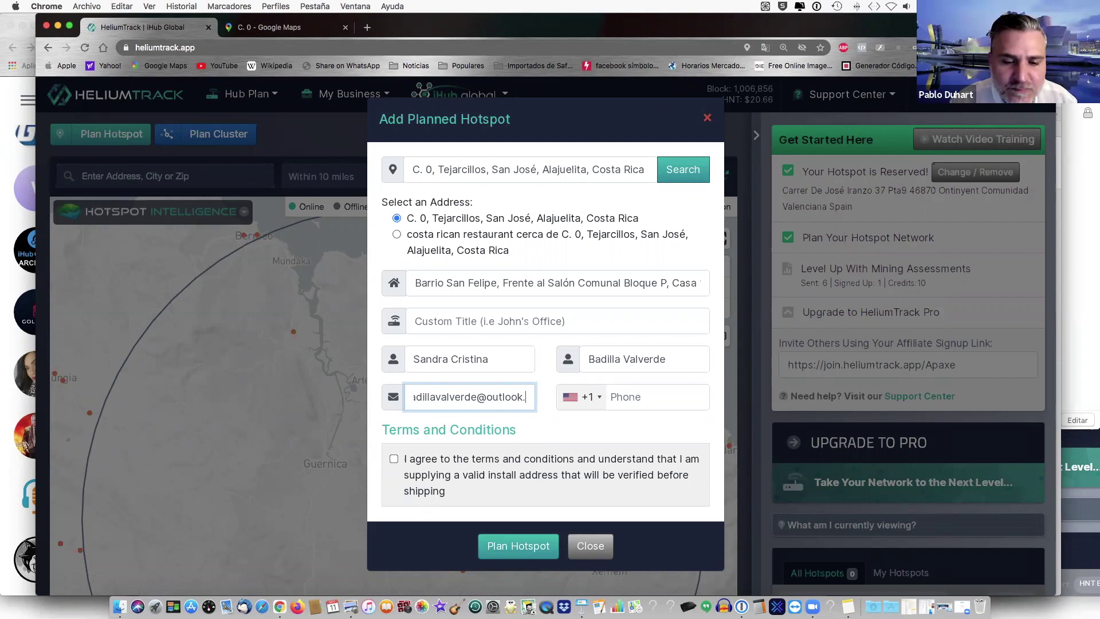
pyautogui.write('es')
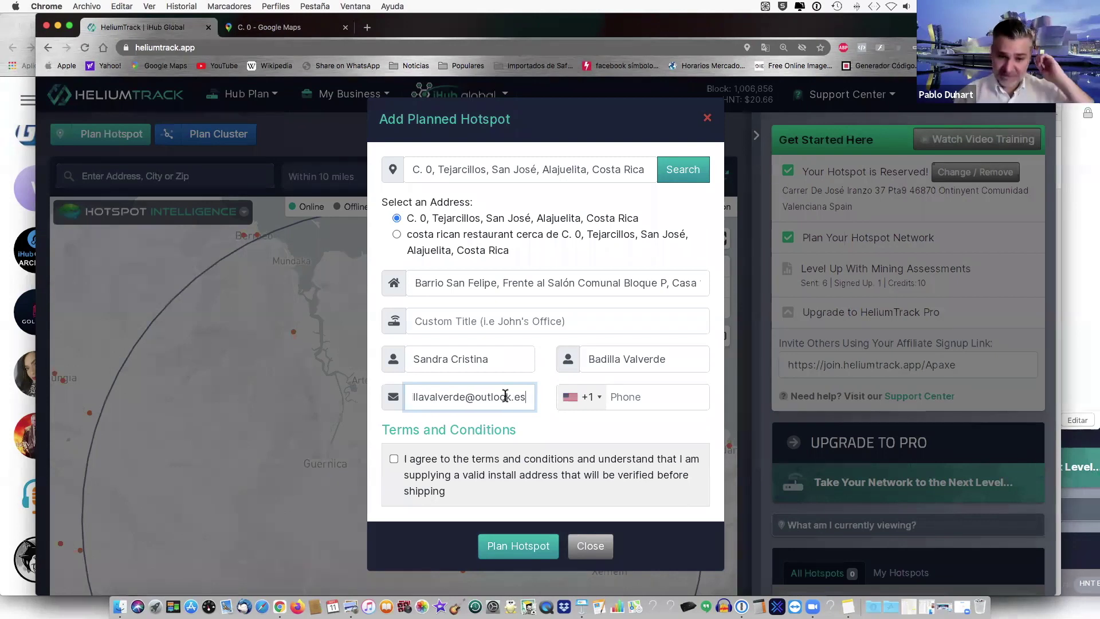
pyautogui.press('super+Left')
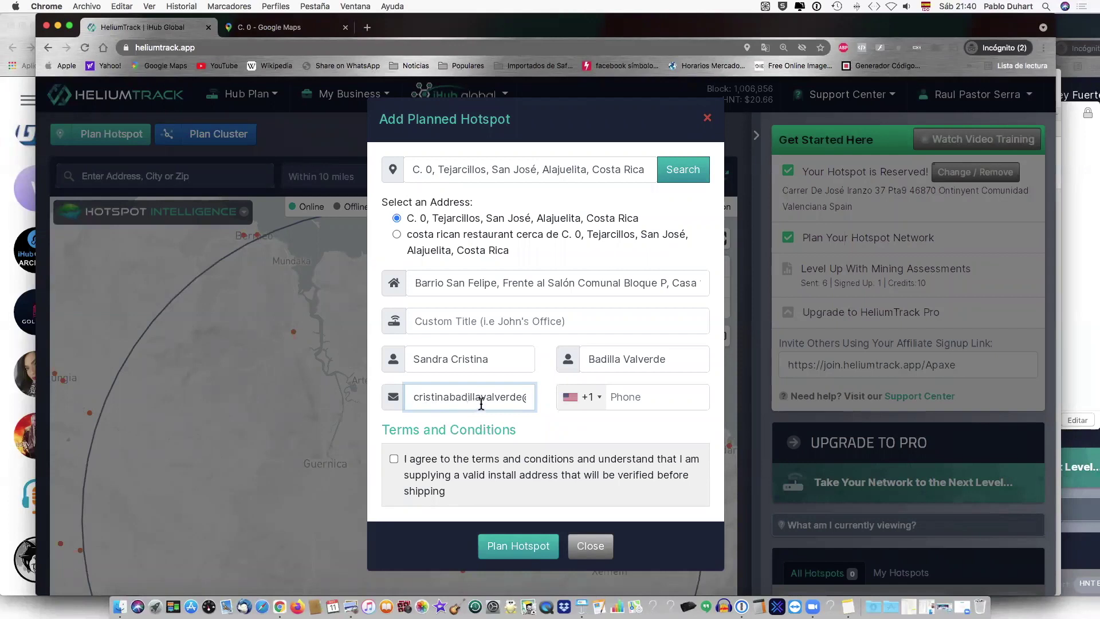
pyautogui.press('super+Right')
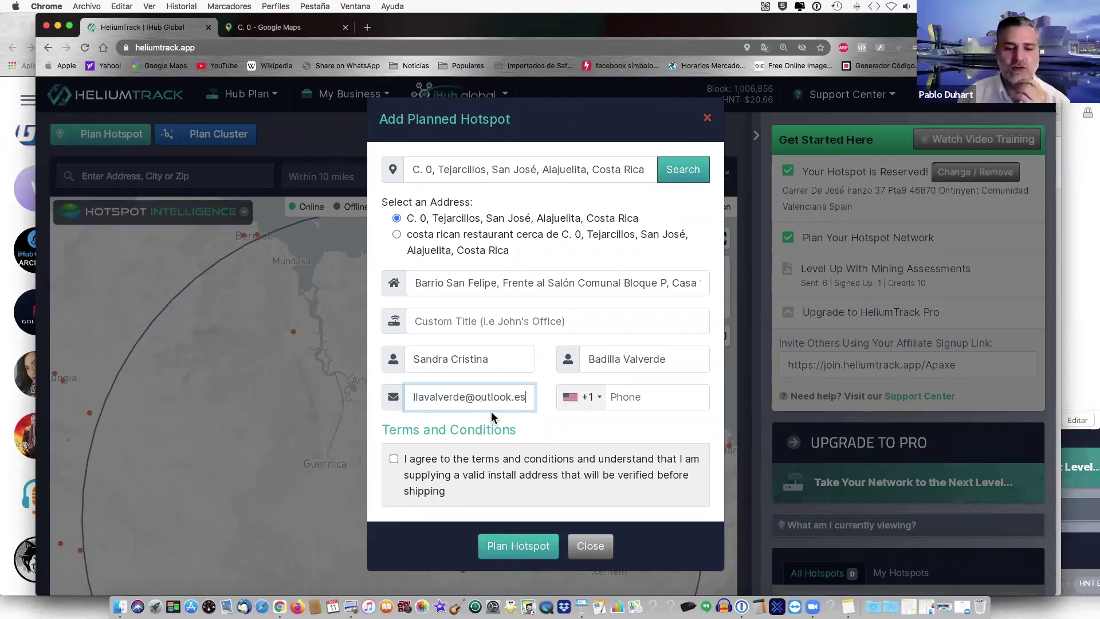
# - Set the phone country code to Costa Rica +506, enter the client's number, and accept the terms
pyautogui.click(598, 398)
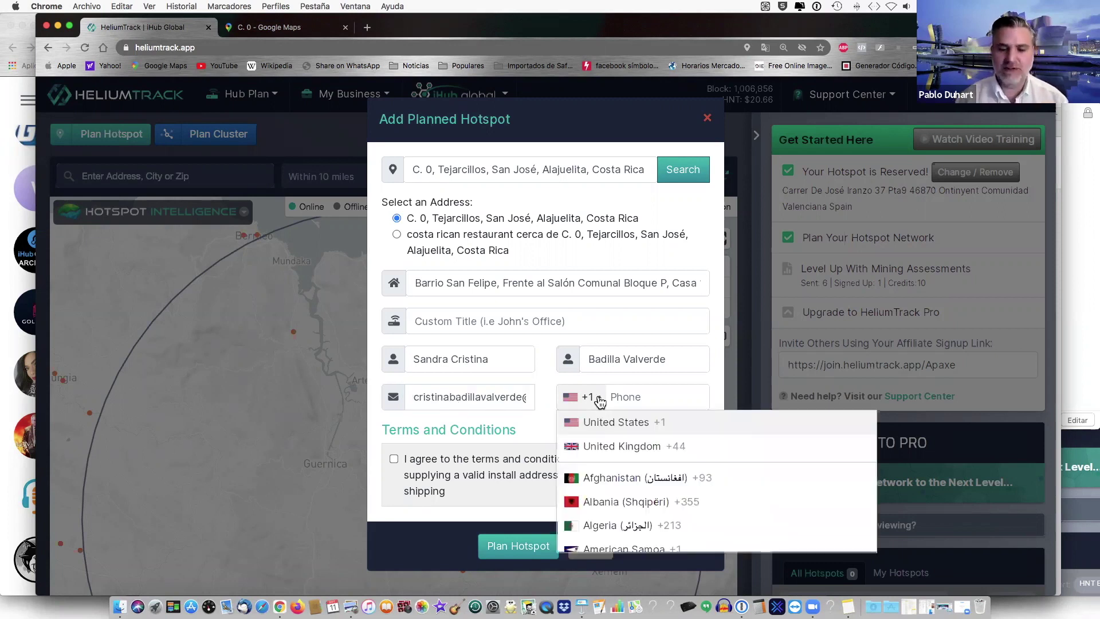
pyautogui.scroll(-10, 598, 408)
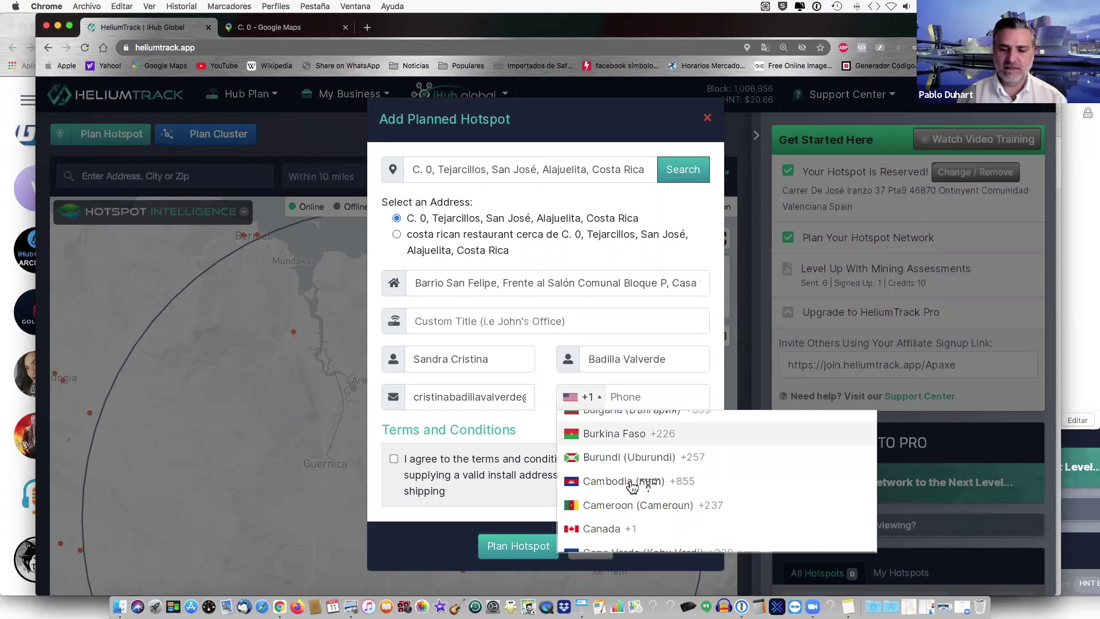
pyautogui.scroll(-3, 631, 487)
pyautogui.scroll(-4, 632, 486)
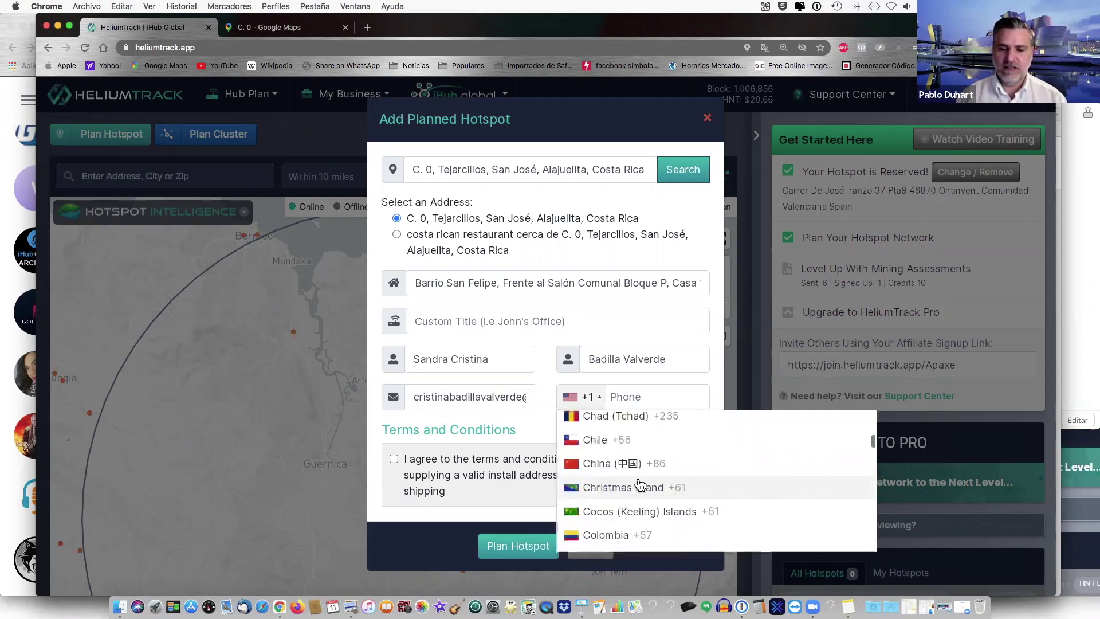
pyautogui.scroll(-1, 641, 511)
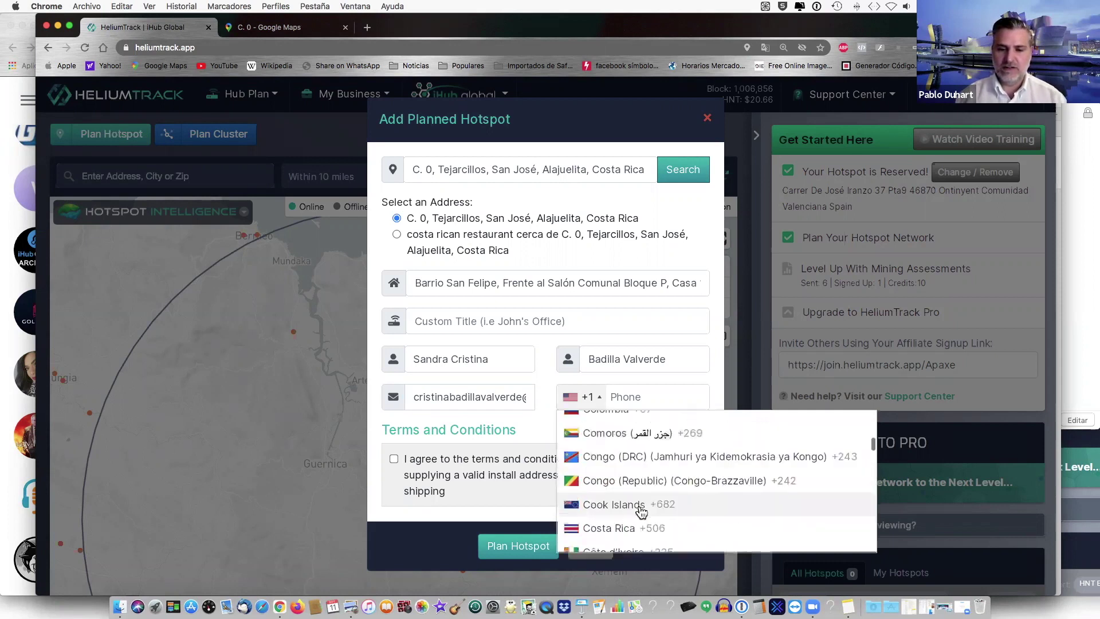
pyautogui.scroll(-3, 641, 512)
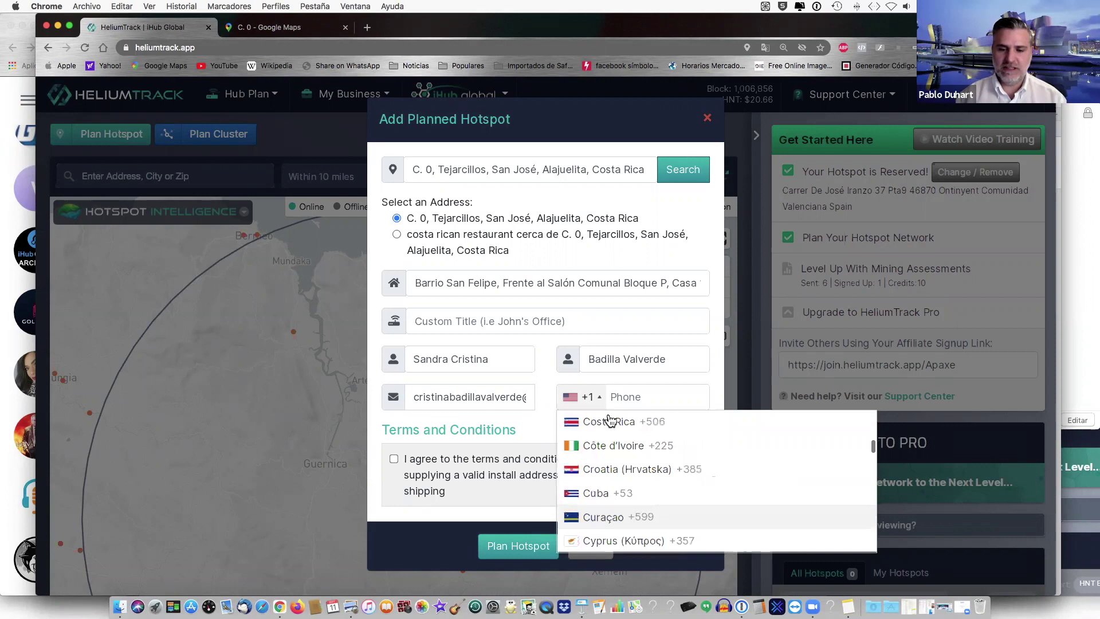
pyautogui.press('Return')
pyautogui.click(639, 396)
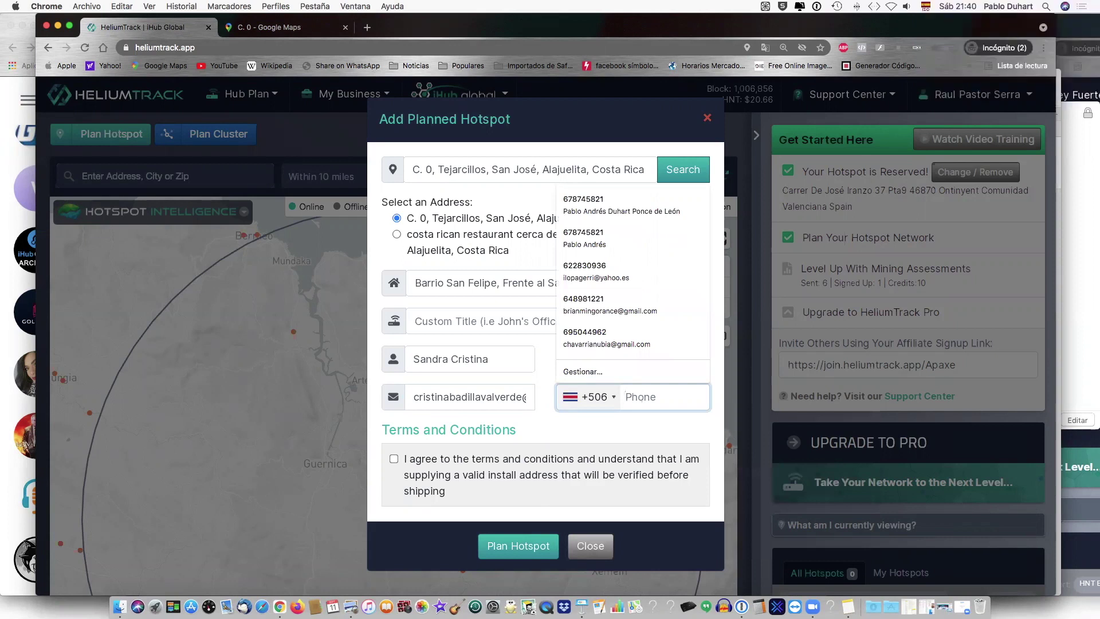
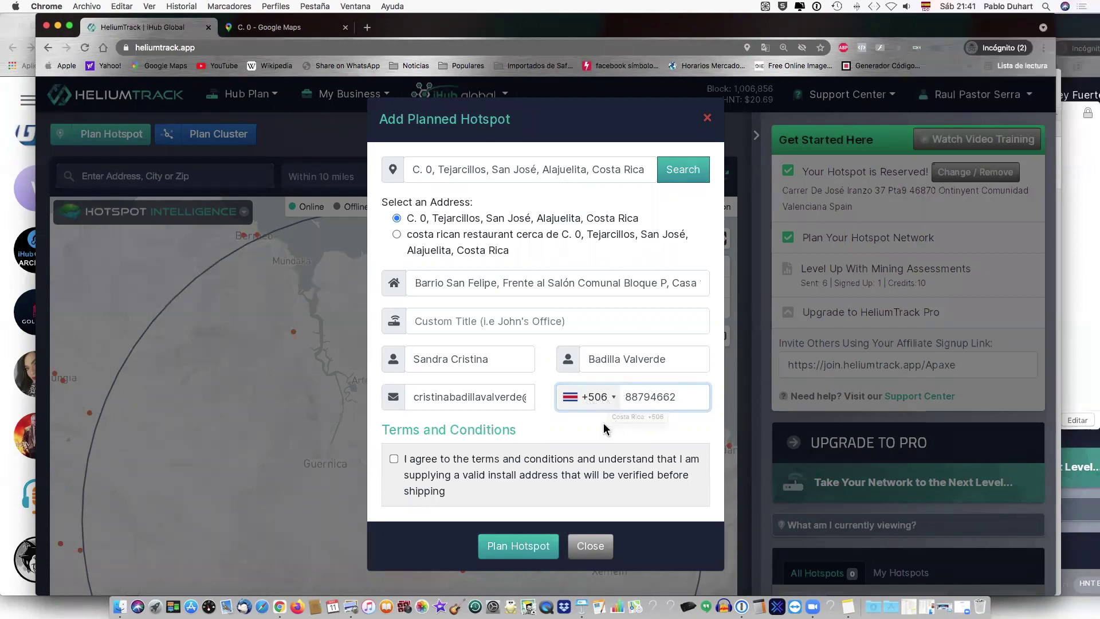
pyautogui.click(392, 458)
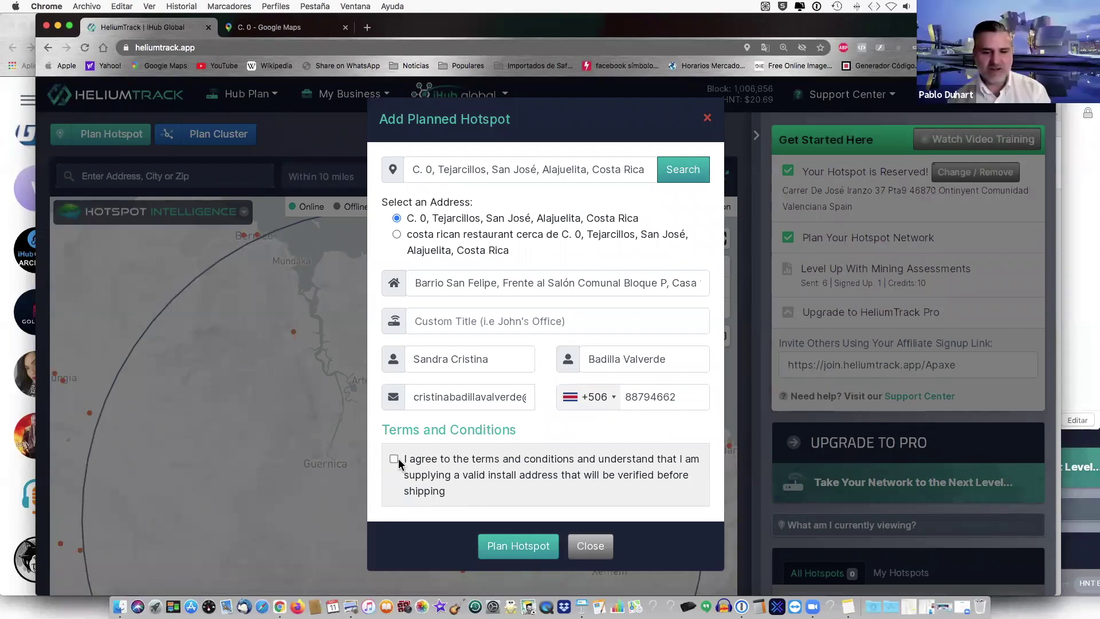
pyautogui.click(393, 459)
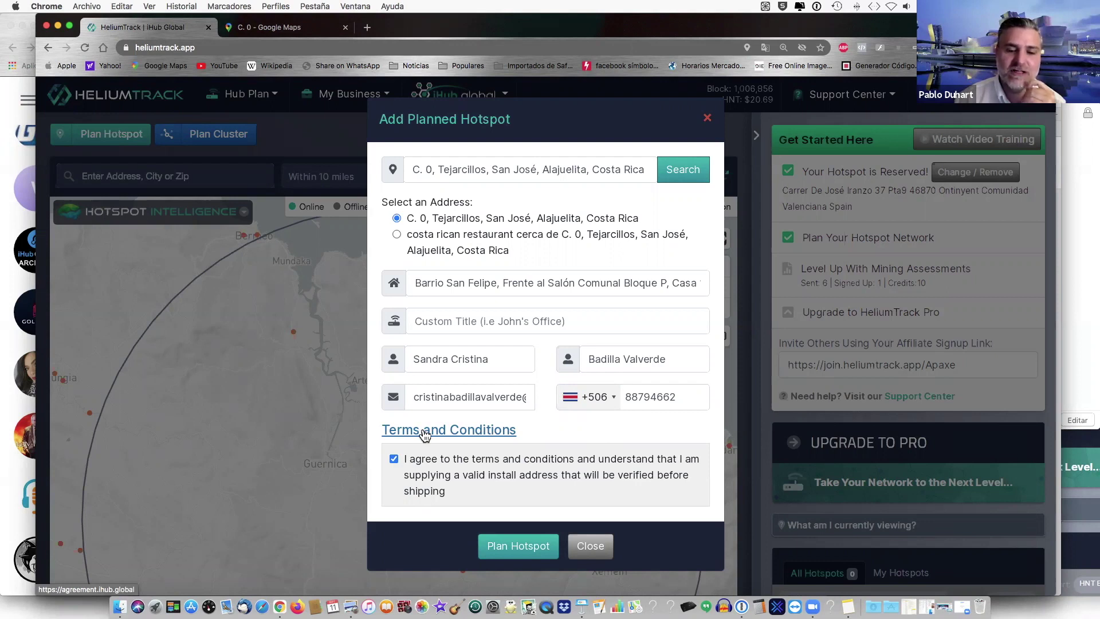
# - Open the terms of service in a new tab, translate it to Spanish, and return to the form
pyautogui.rightClick(423, 431)
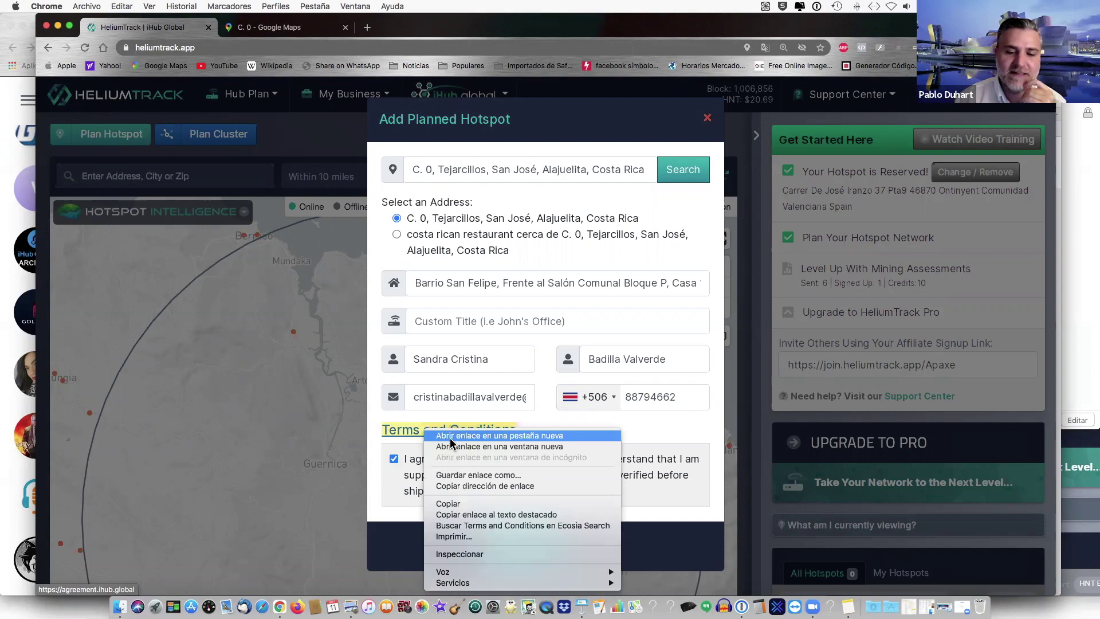
pyautogui.click(452, 436)
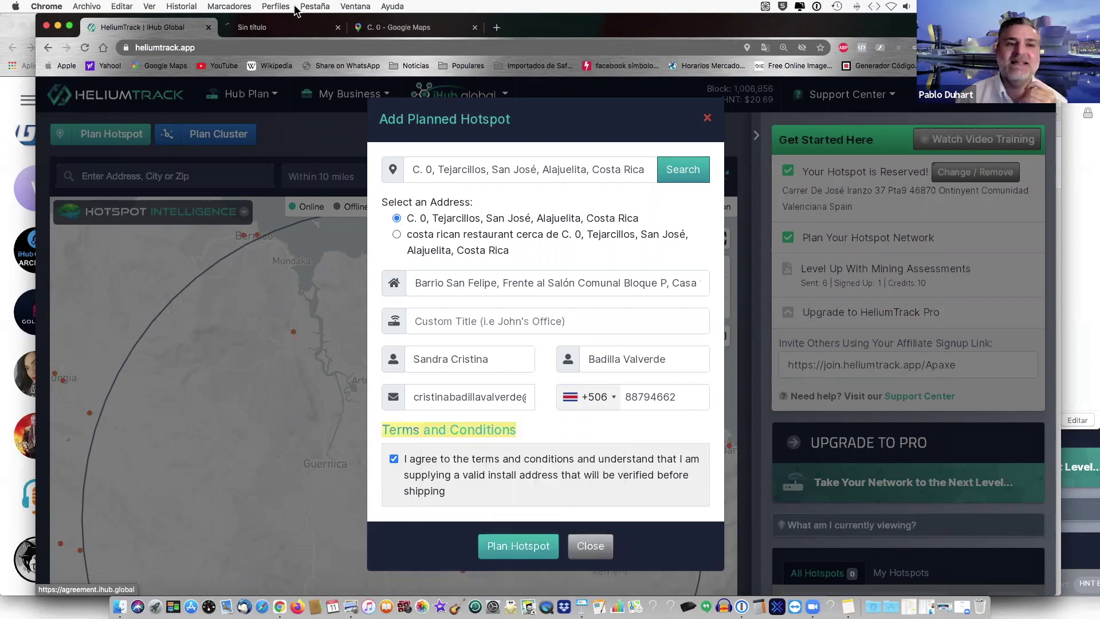
pyautogui.click(283, 28)
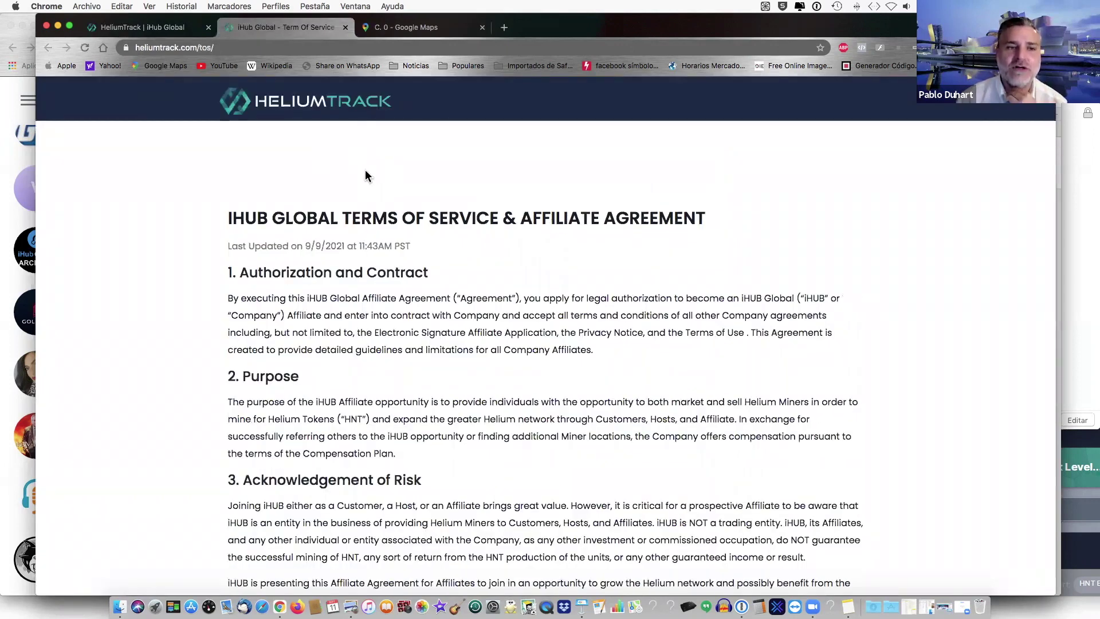
pyautogui.rightClick(367, 175)
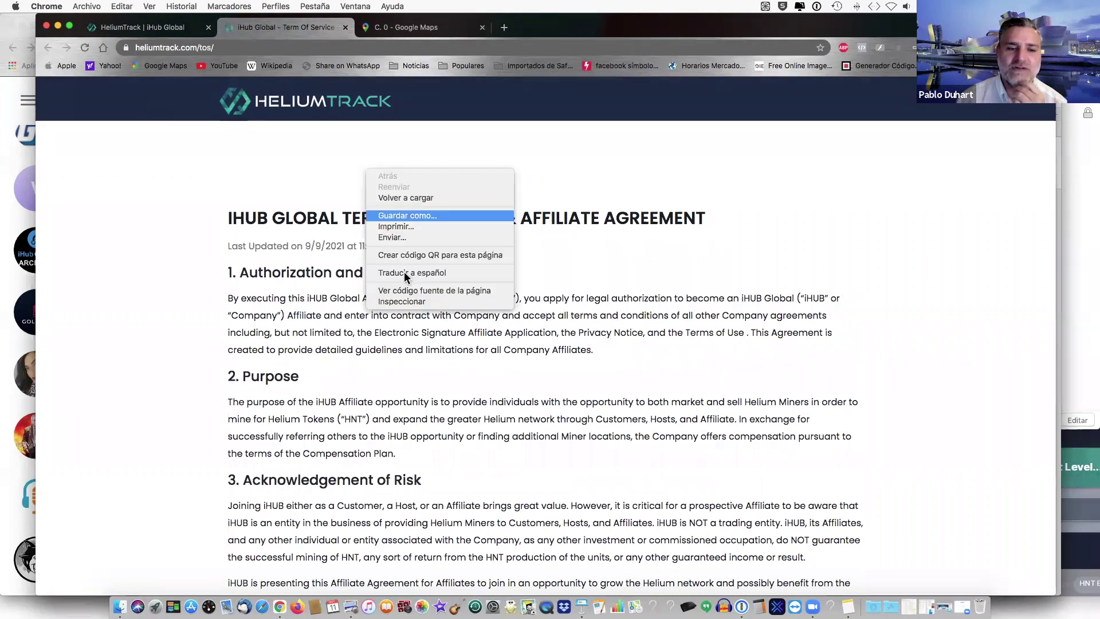
pyautogui.click(405, 274)
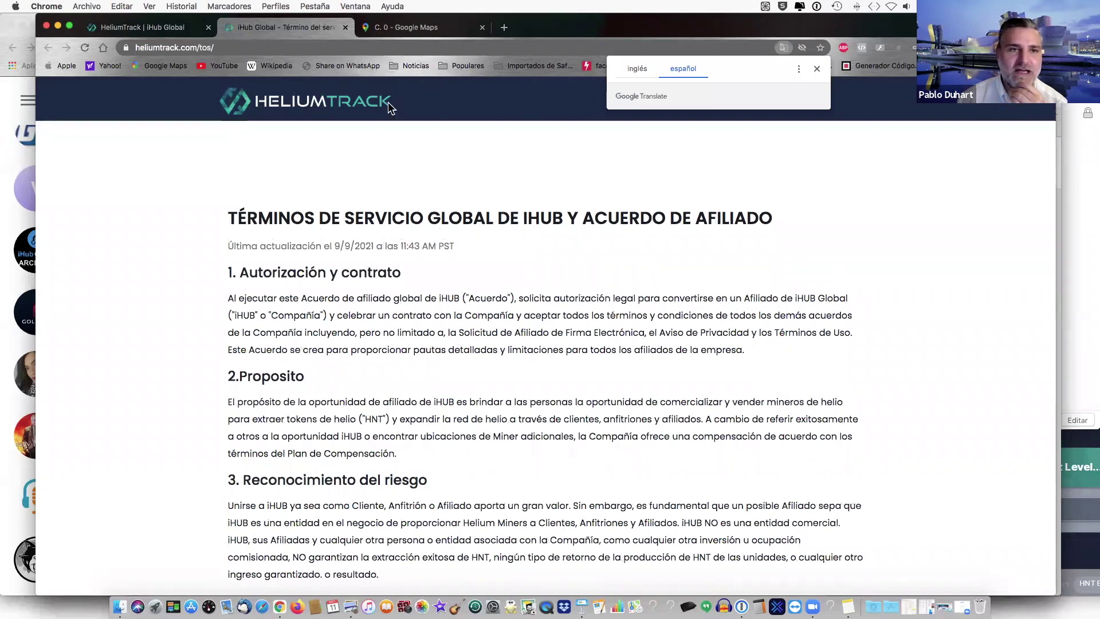
pyautogui.click(169, 33)
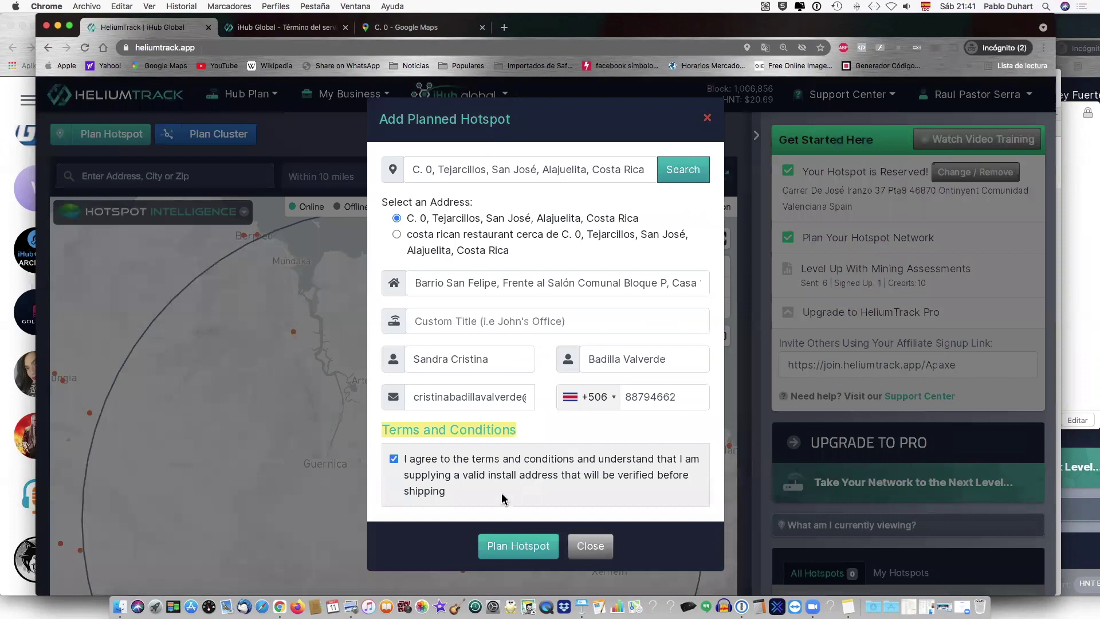
# - Submit the planned hotspot and get the free Virtual Mining Assessment eligibility message
pyautogui.click(526, 550)
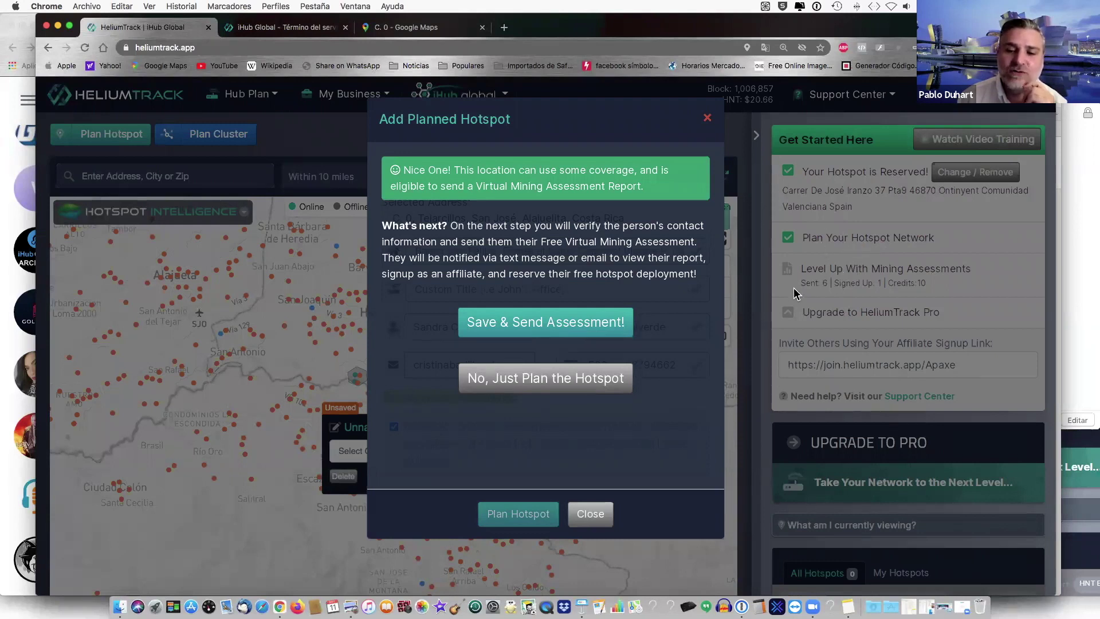
# - Choose Save & Send Assessment! and set the assessment to go by both e-mail and SMS
pyautogui.click(533, 324)
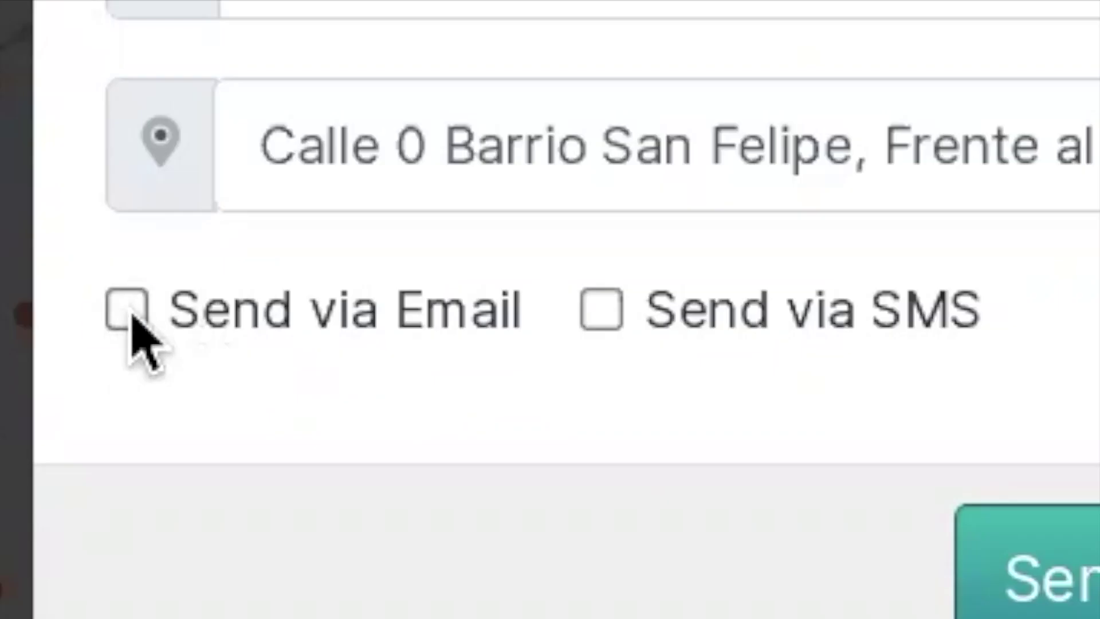
pyautogui.click(130, 315)
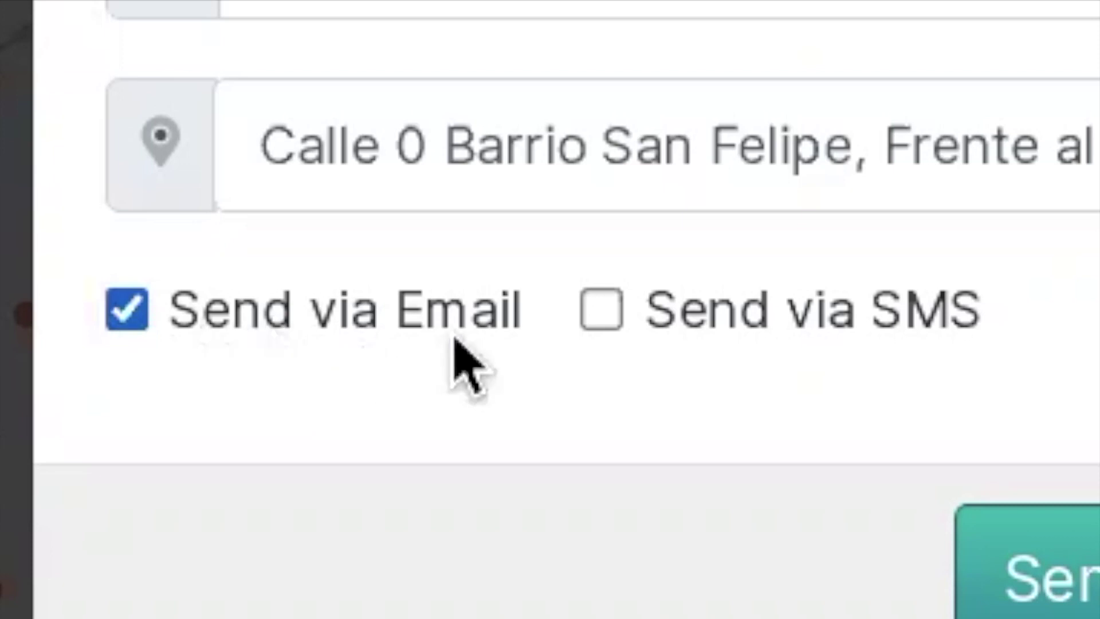
pyautogui.click(609, 316)
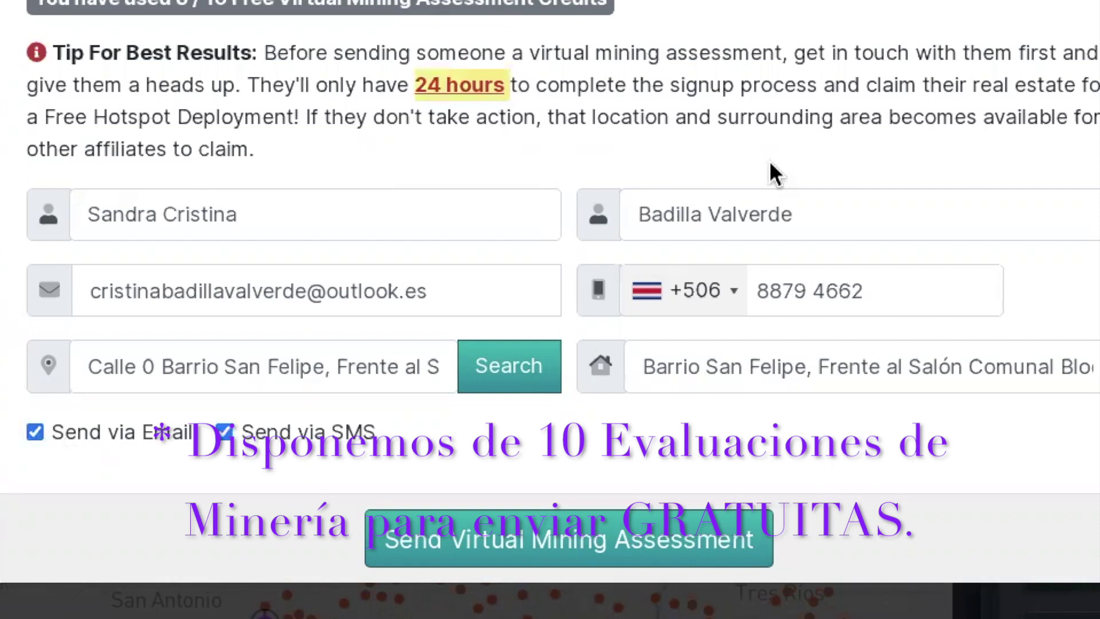
# - Translate the assessment page into Spanish with Chrome's Traducir a español option
pyautogui.rightClick(771, 165)
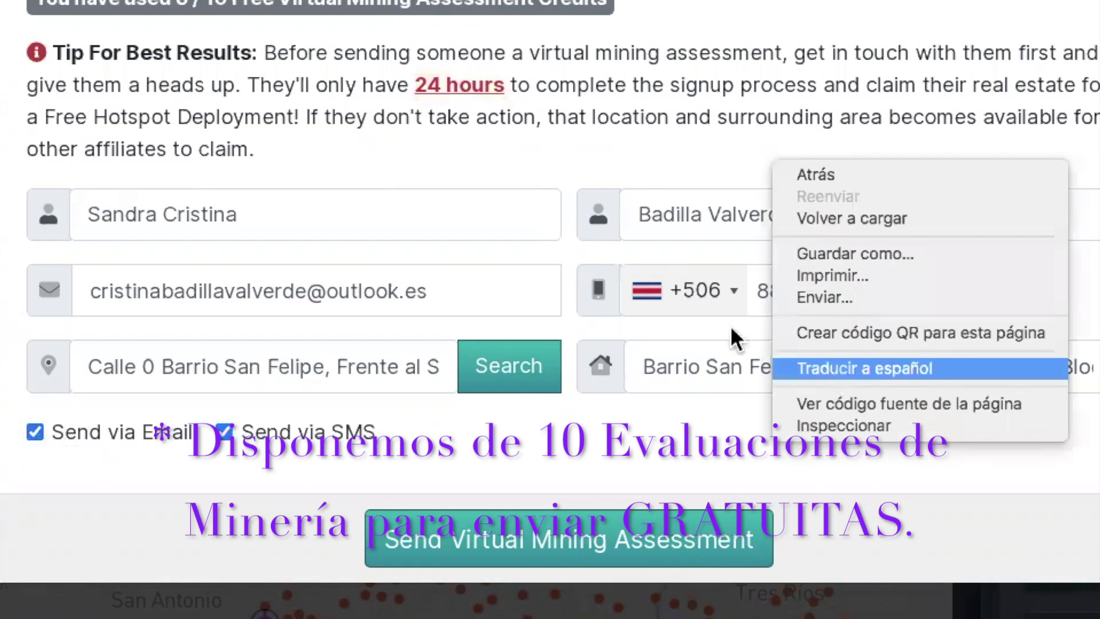
pyautogui.click(658, 275)
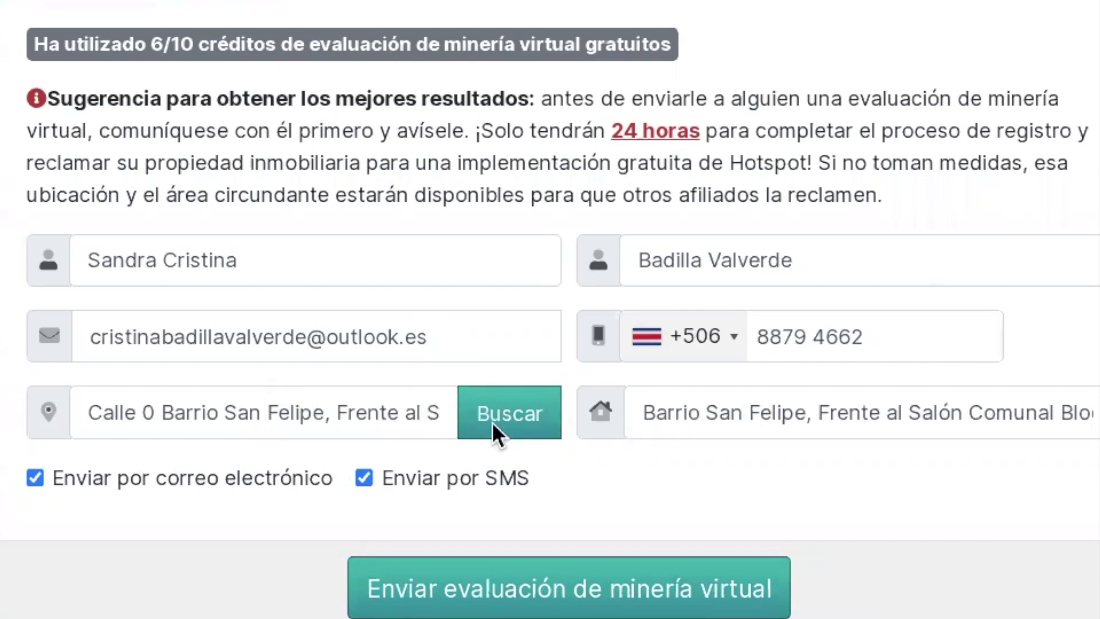
# - Search the entered install address and review the full address text
pyautogui.click(511, 421)
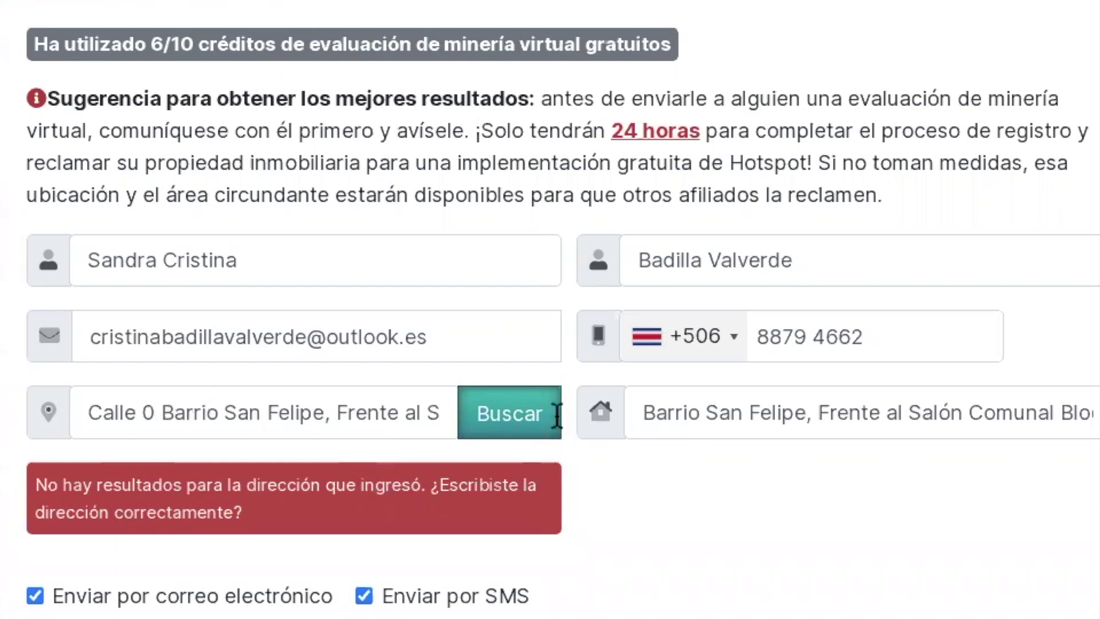
pyautogui.click(666, 408)
pyautogui.press('End')
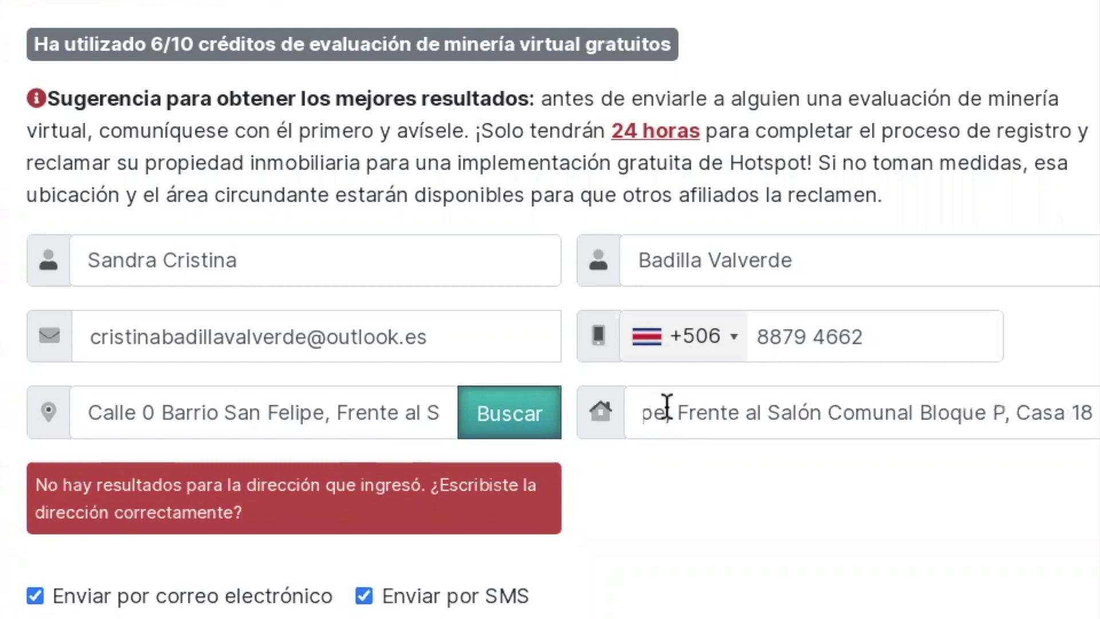
pyautogui.press('Home')
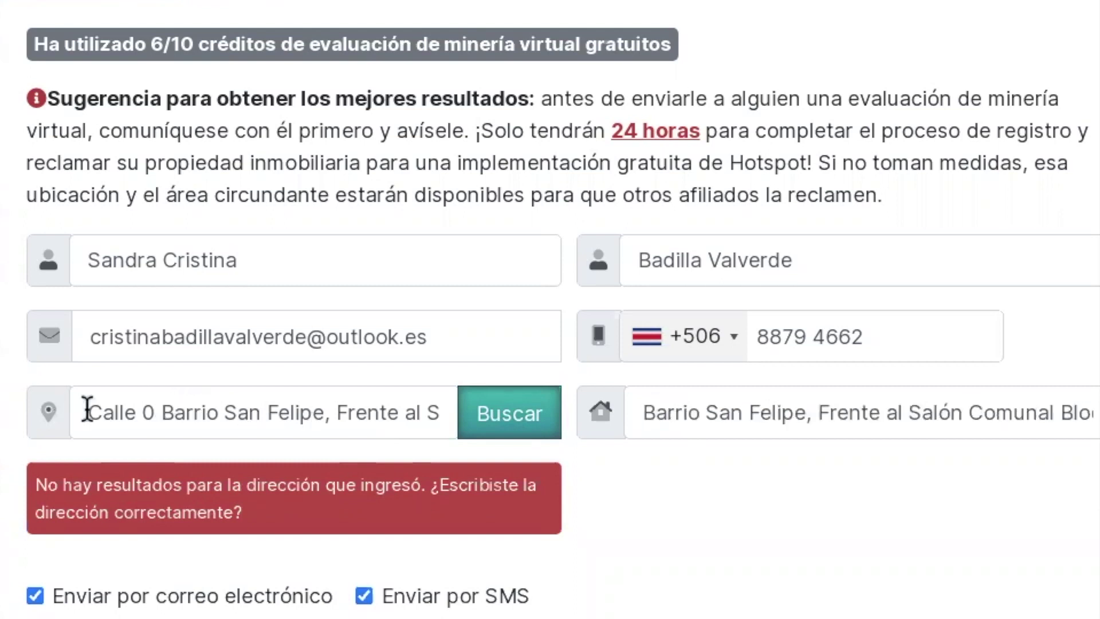
# - Replace the search address with the pasted Tejarcillos address and search again
pyautogui.moveTo(89, 411); pyautogui.dragTo(349, 412)
pyautogui.moveTo(473, 433); pyautogui.dragTo(475, 435)
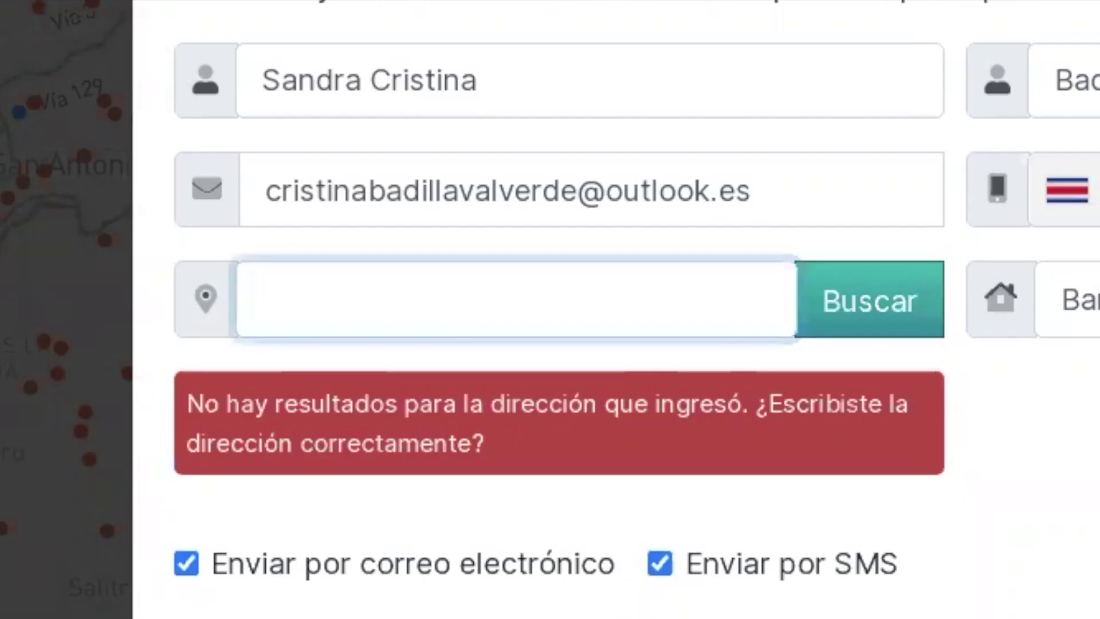
pyautogui.hotkey('ctrl', 'v')
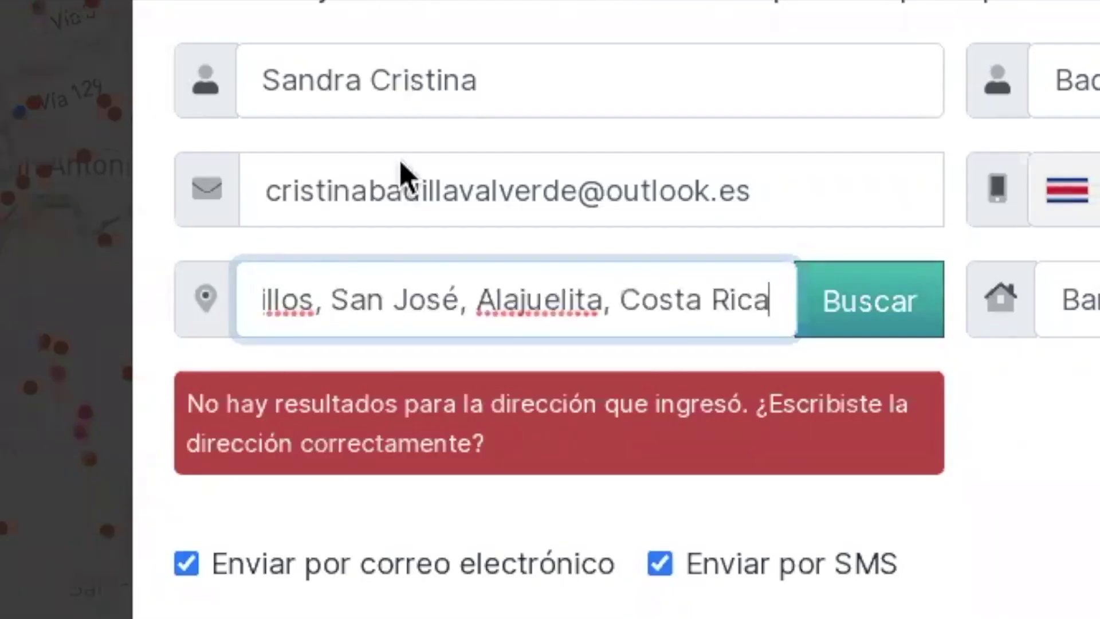
pyautogui.press('Home')
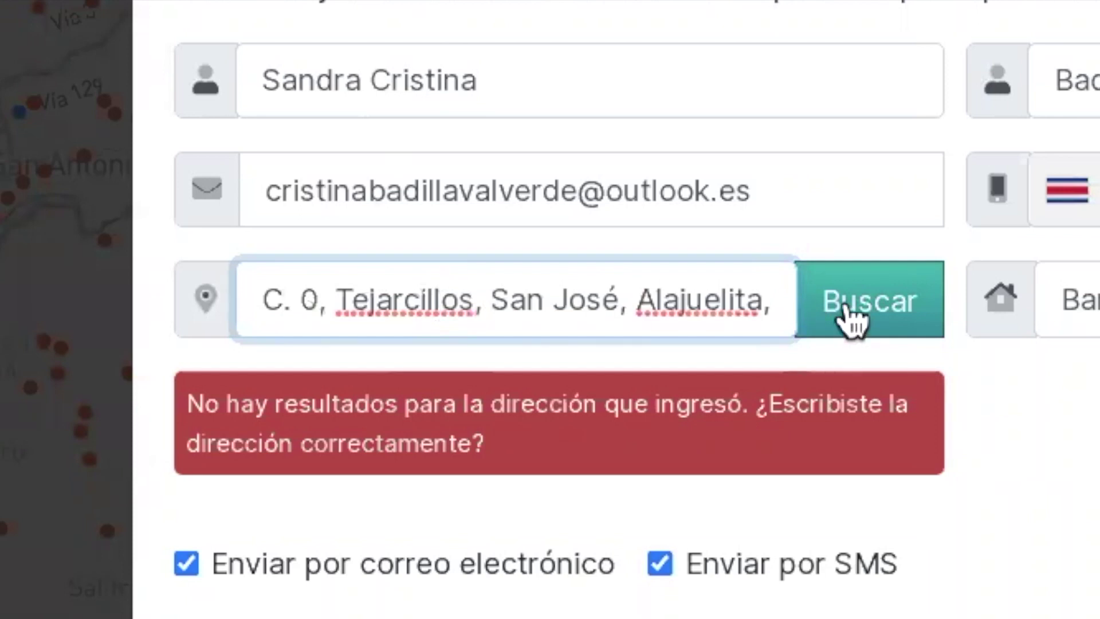
pyautogui.click(852, 320)
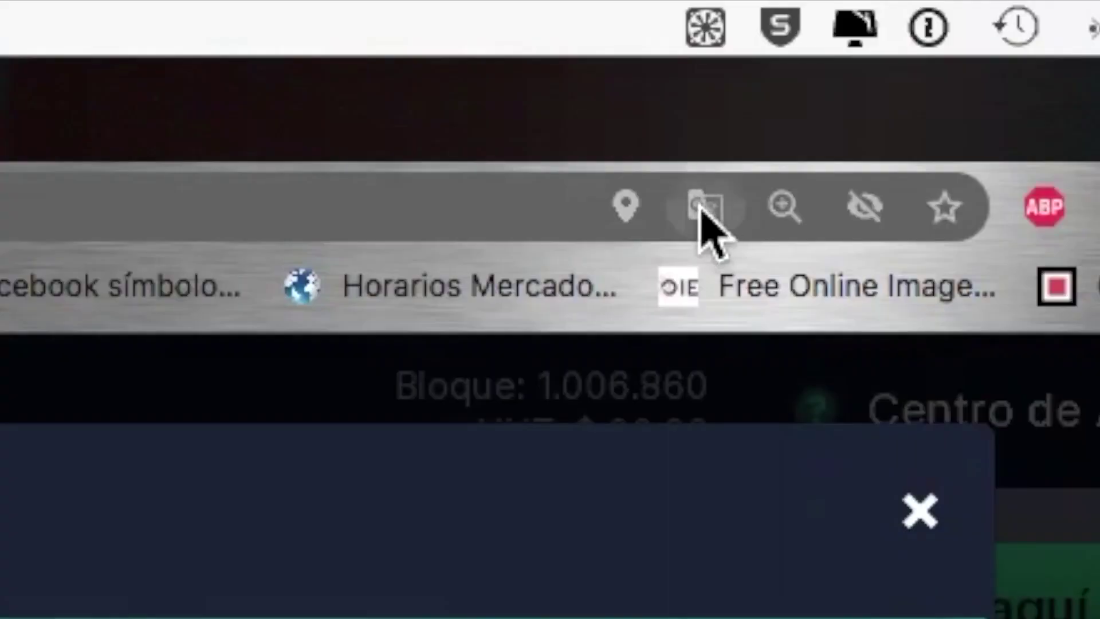
# - Switch Google Translate back to inglés and close the Translate popup
pyautogui.click(704, 209)
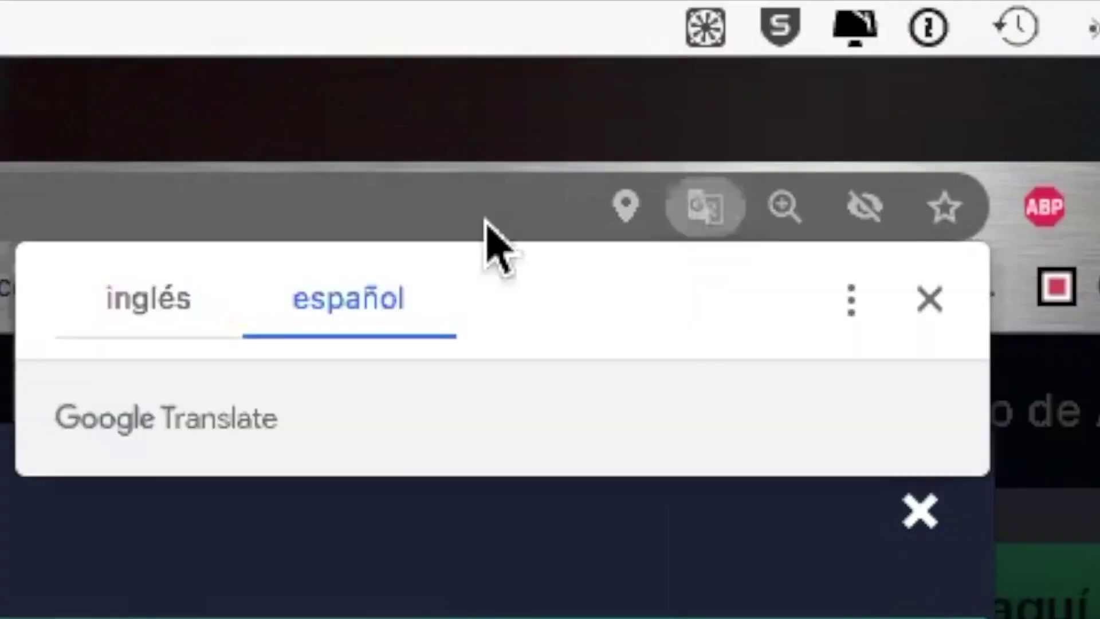
pyautogui.click(144, 303)
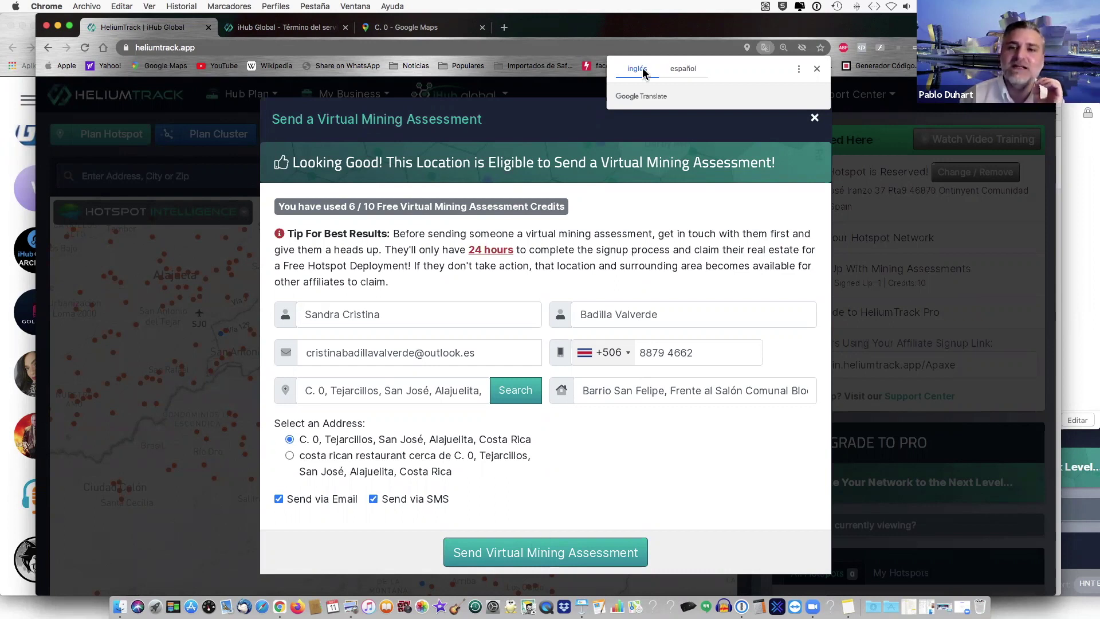
pyautogui.click(817, 70)
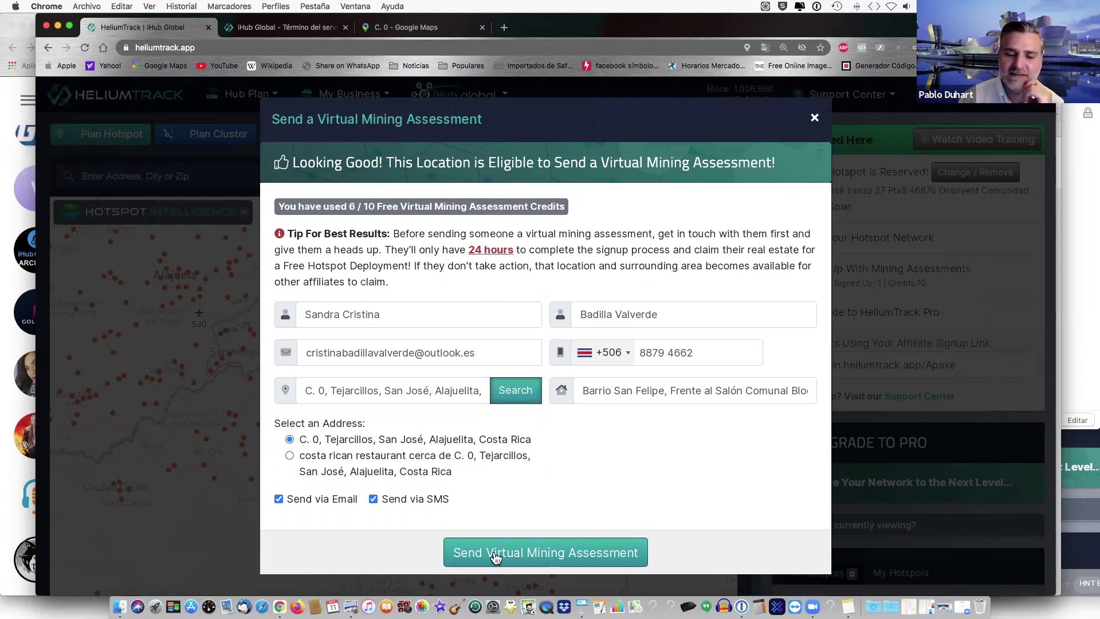
# - Send the Virtual Mining Assessment, confirm the success message, and close Add Planned Hotspot
pyautogui.click(496, 555)
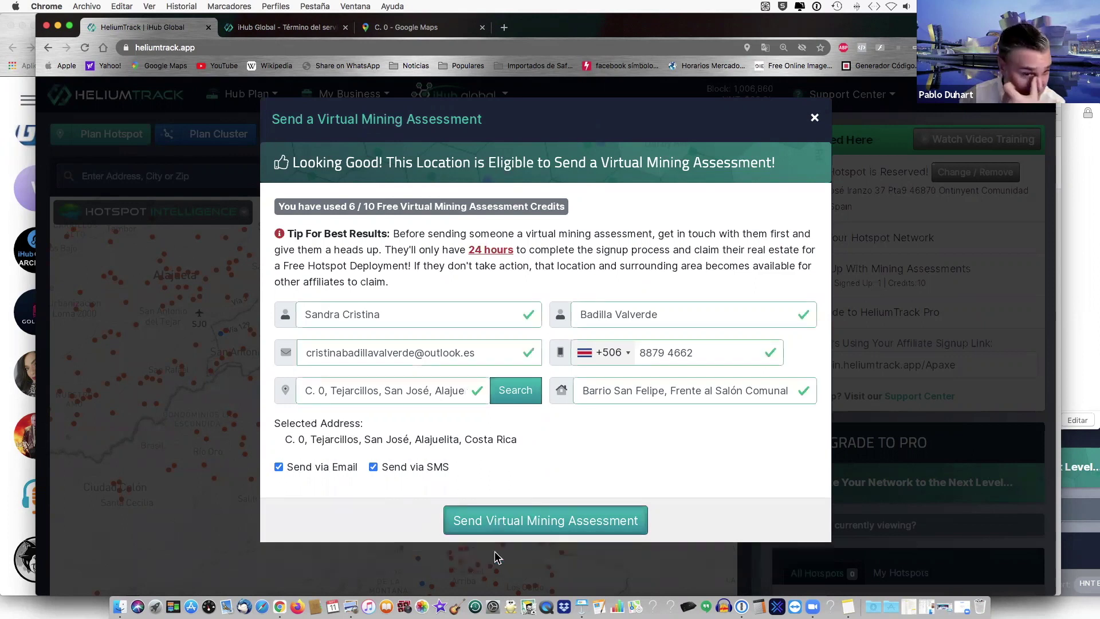
pyautogui.click(528, 531)
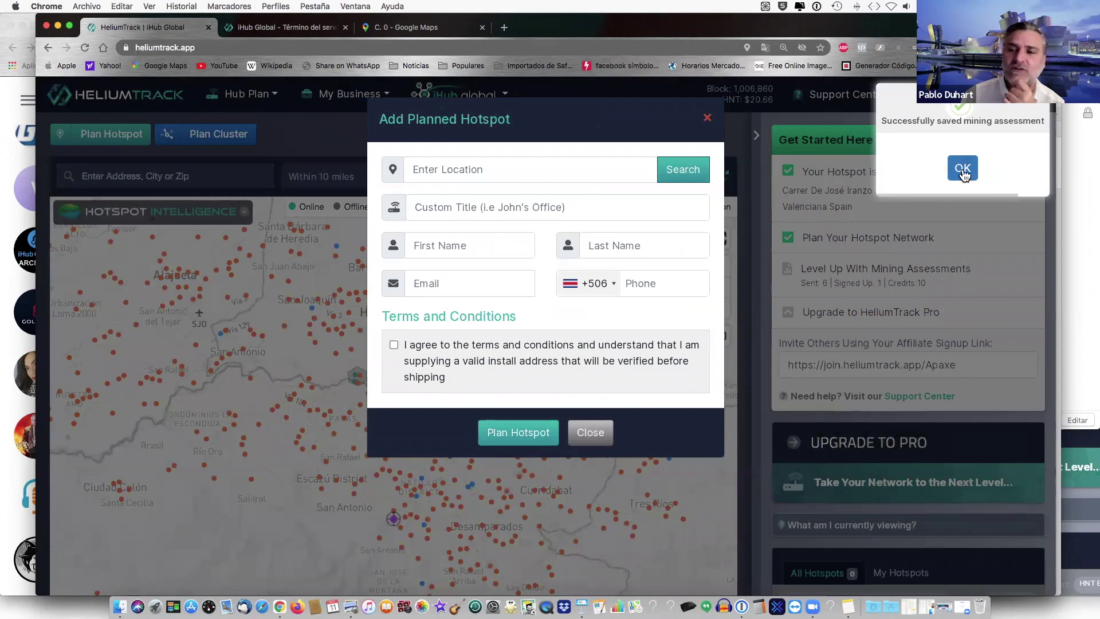
pyautogui.click(962, 170)
pyautogui.click(709, 119)
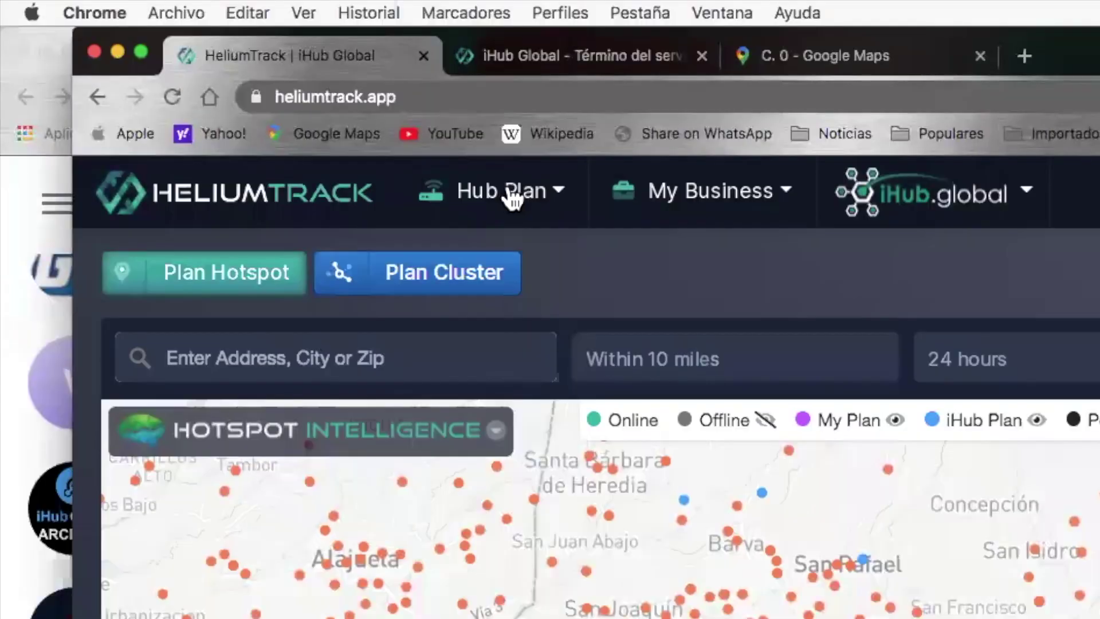
# - Open Hub Plan > Planned Hotspots, dismiss the welcome video, and check the table's end
pyautogui.click(512, 199)
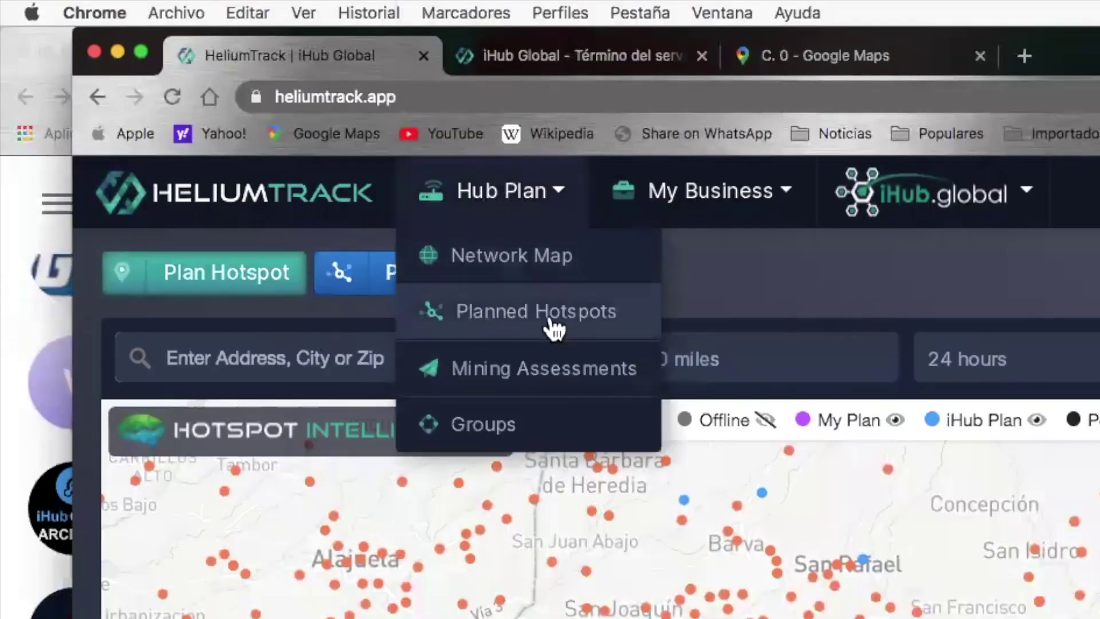
pyautogui.click(496, 324)
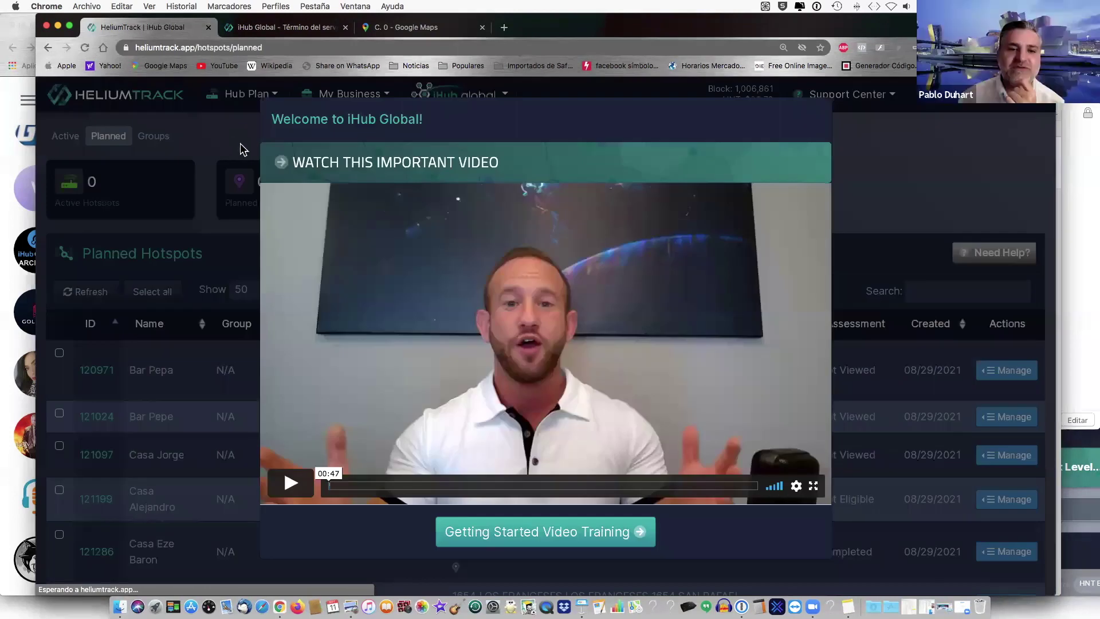
pyautogui.click(240, 143)
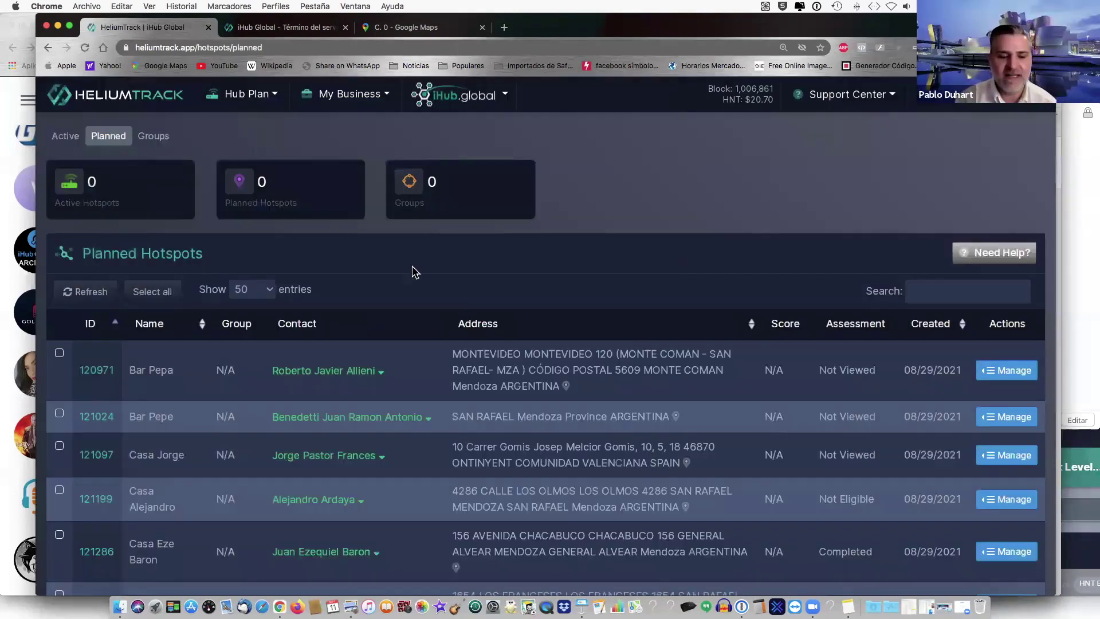
pyautogui.scroll(-5, 414, 271)
pyautogui.scroll(-3, 415, 272)
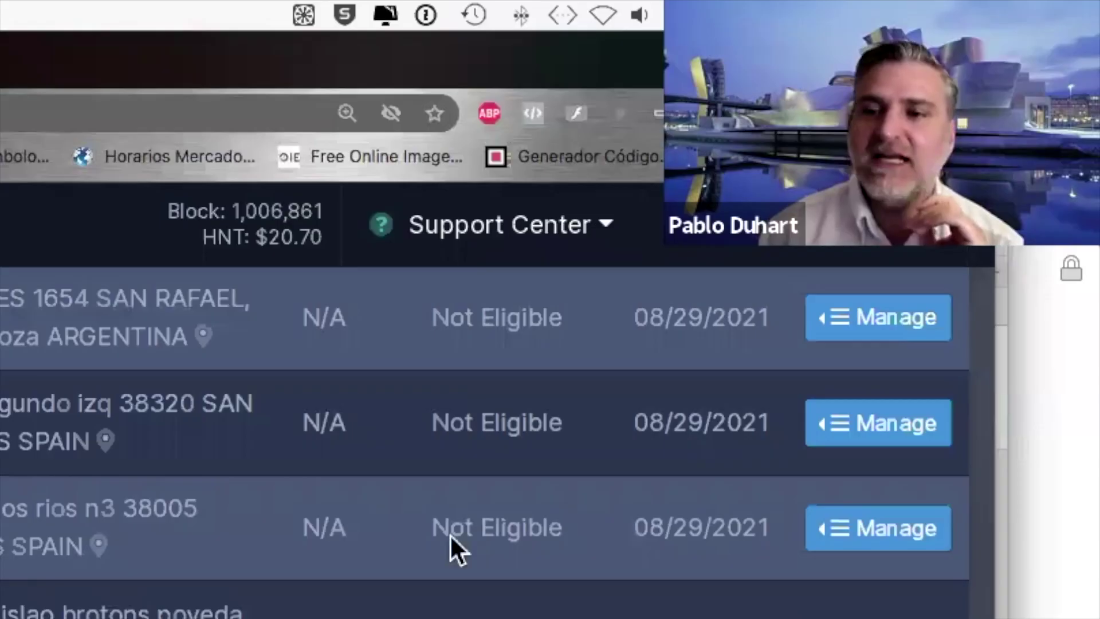
pyautogui.scroll(5, 455, 538)
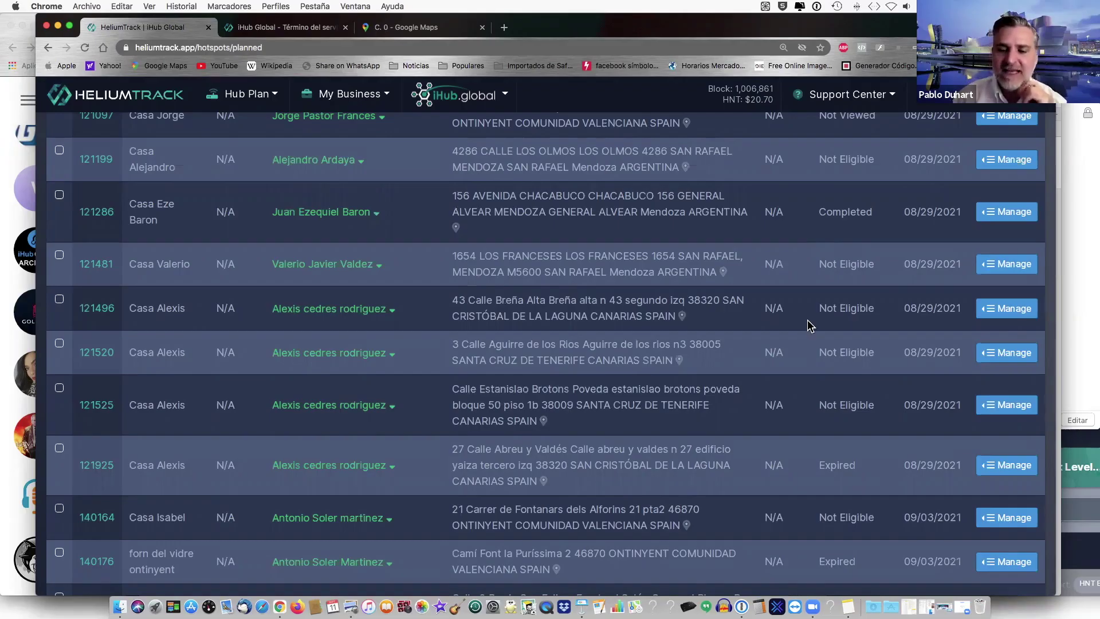
pyautogui.scroll(-3, 809, 325)
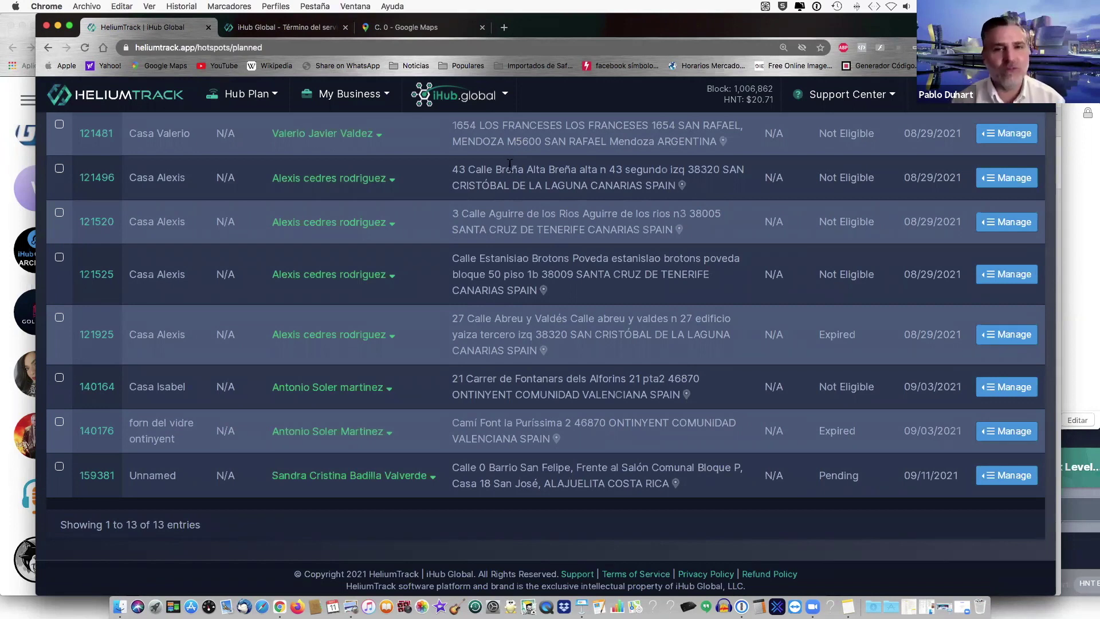
# - Open a new tab and load the client's ihub.report assessment link
pyautogui.click(504, 28)
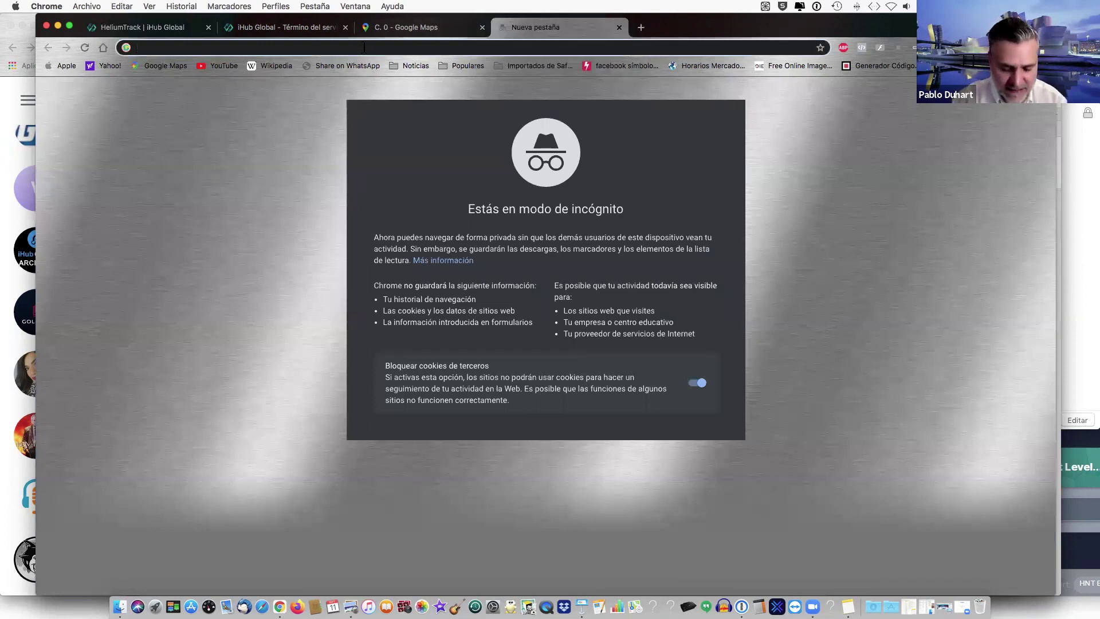
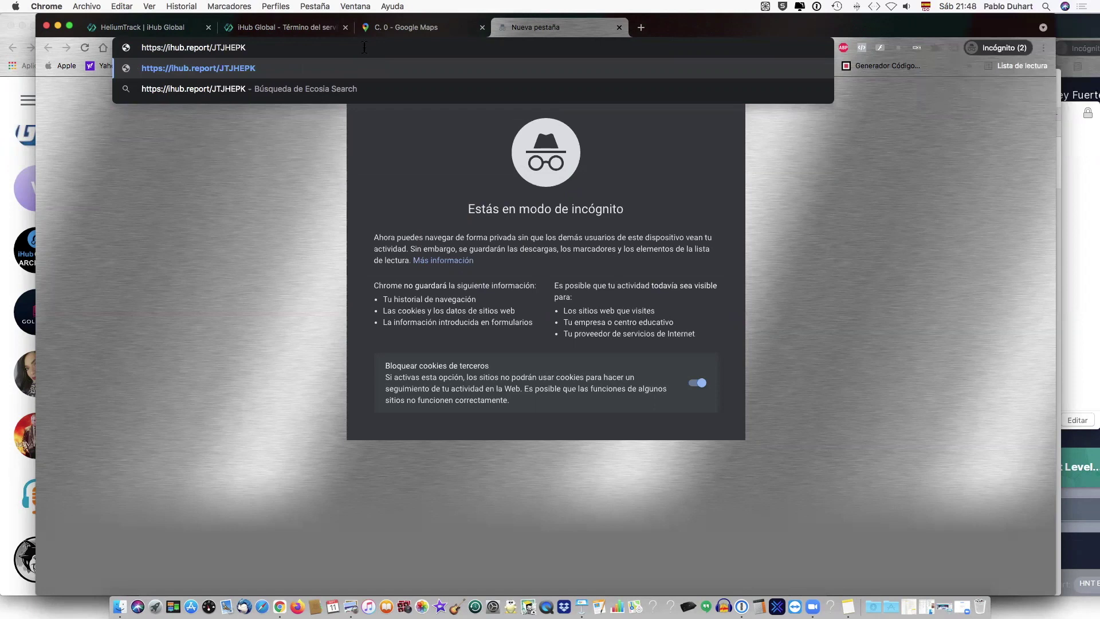
pyautogui.press('Return')
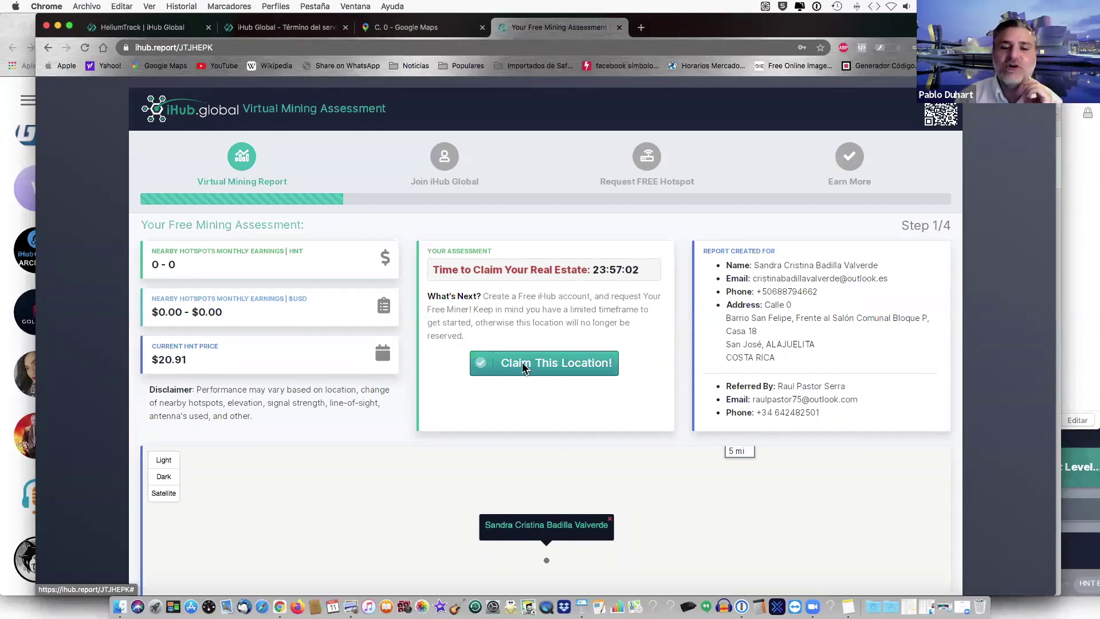
# - Claim the location from the loaded report to reach Step 2/4
pyautogui.click(522, 364)
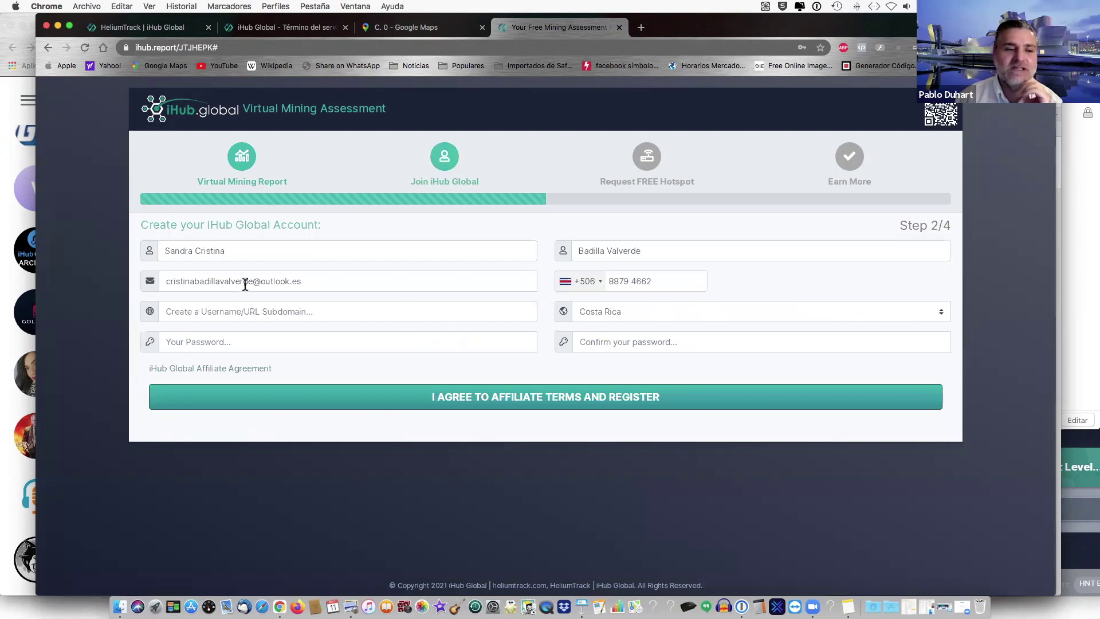
# - Fill the username with the name part of the client's e-mail
pyautogui.doubleClick(227, 282)
pyautogui.press('super+c')
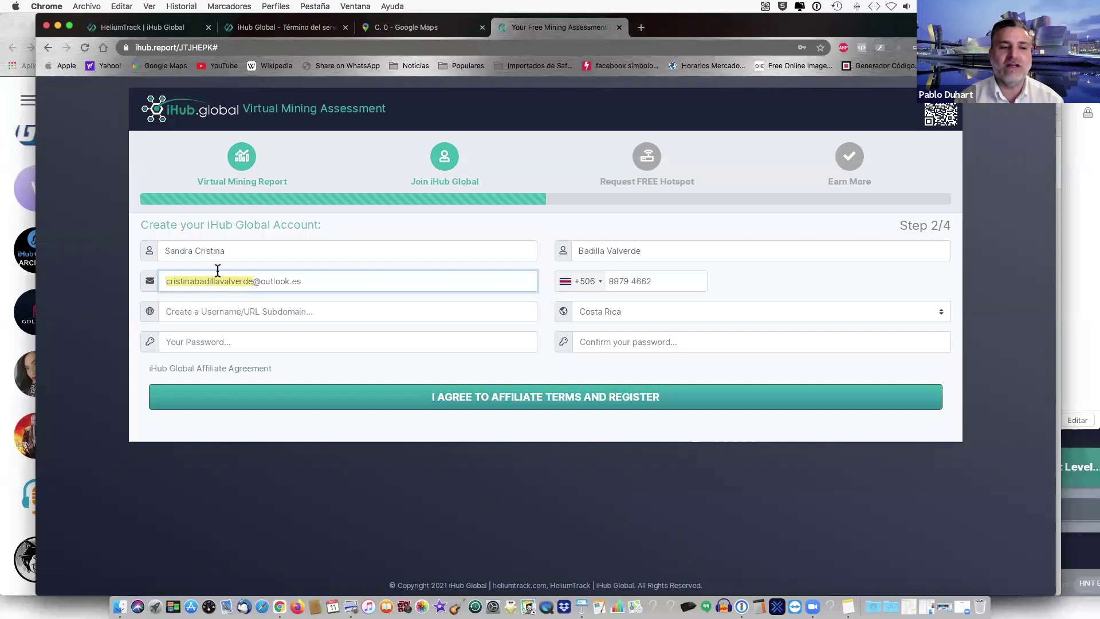
pyautogui.click(198, 311)
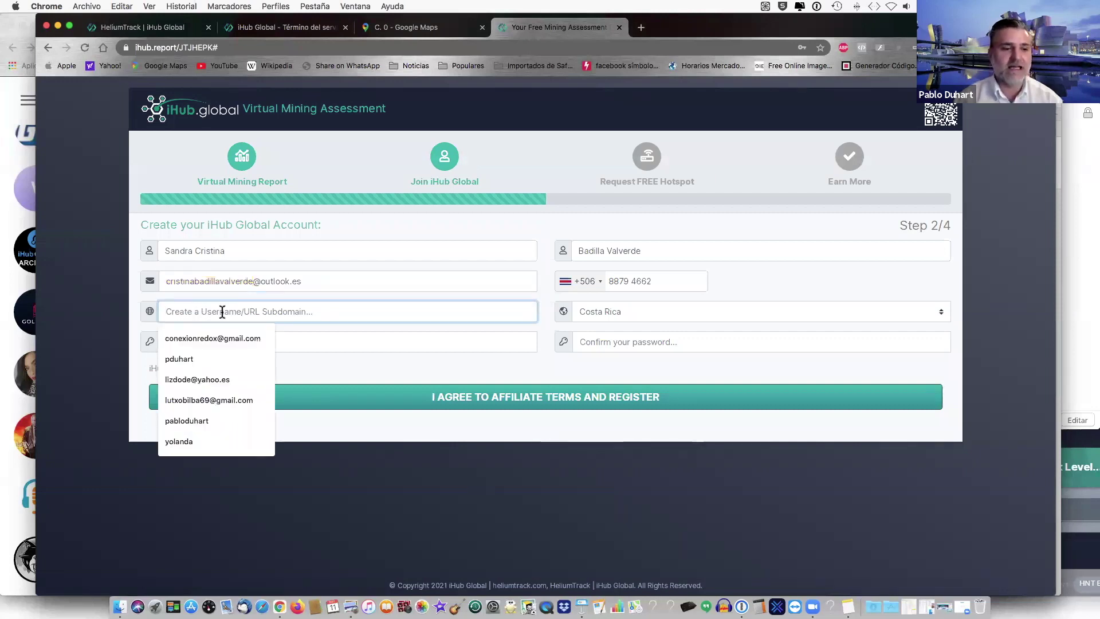
pyautogui.press('super+v')
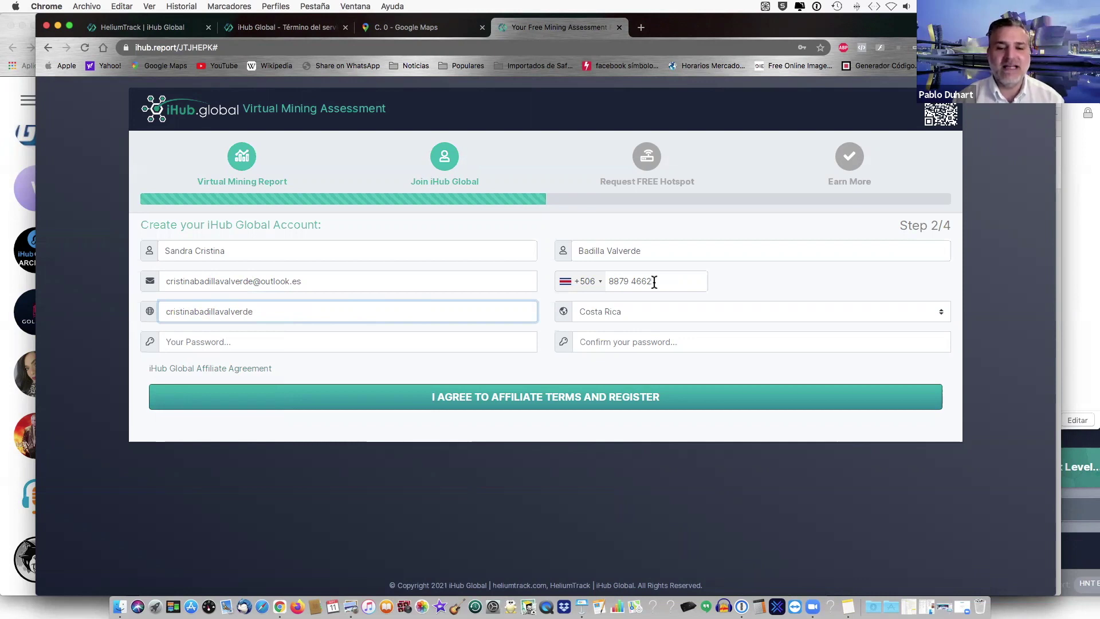
# - Enter the same password, the phone number without its space, in both password fields
pyautogui.moveTo(607, 281); pyautogui.dragTo(658, 283)
pyautogui.press('super+c')
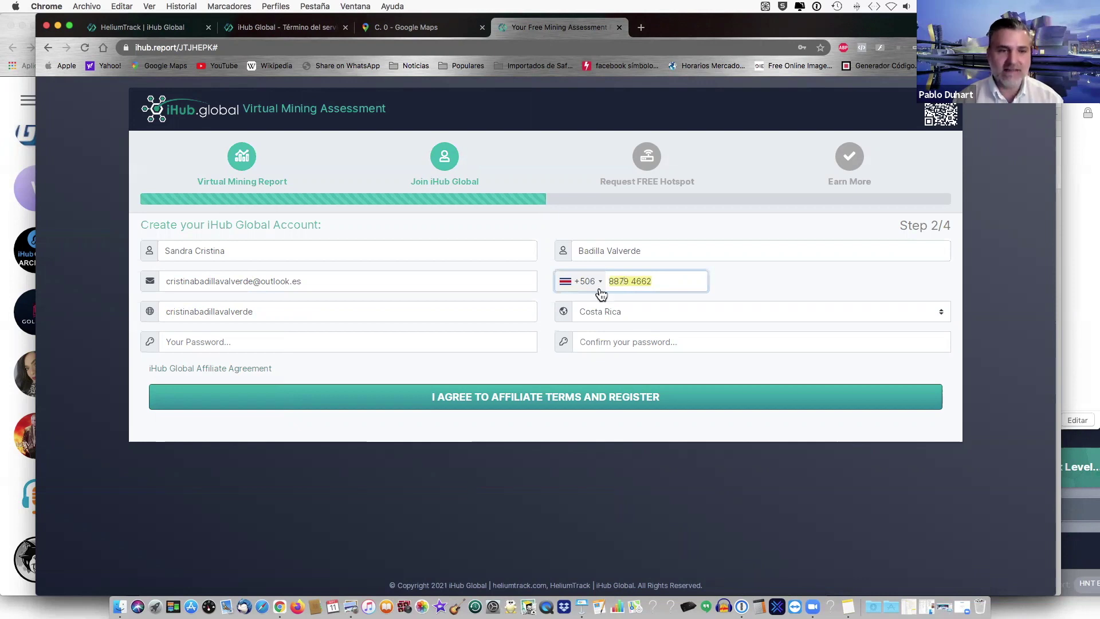
pyautogui.click(241, 46)
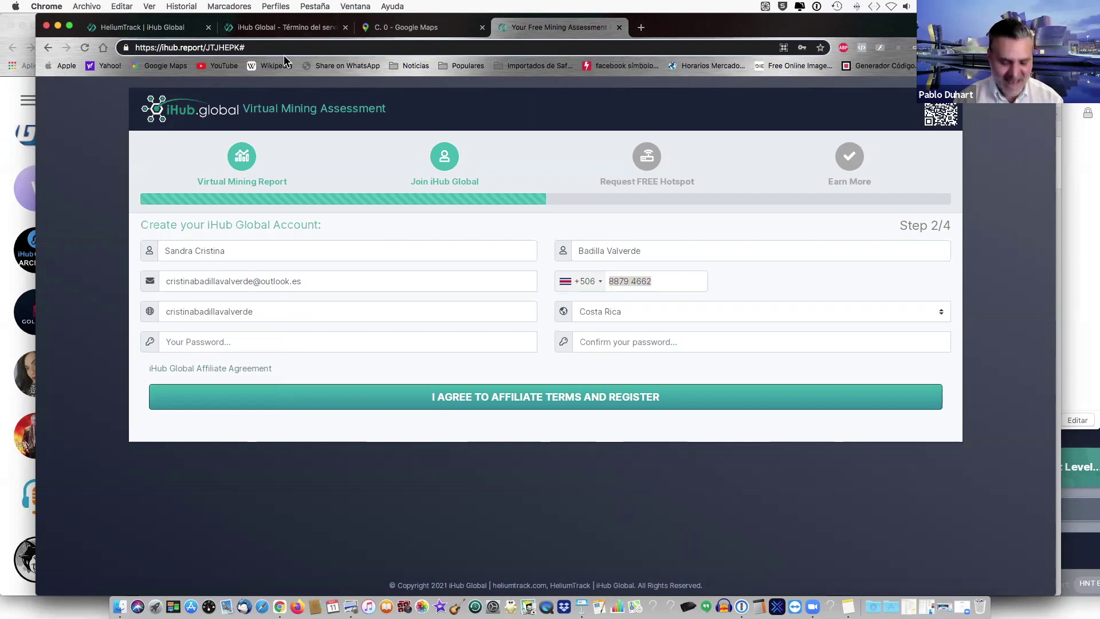
pyautogui.press('super+v')
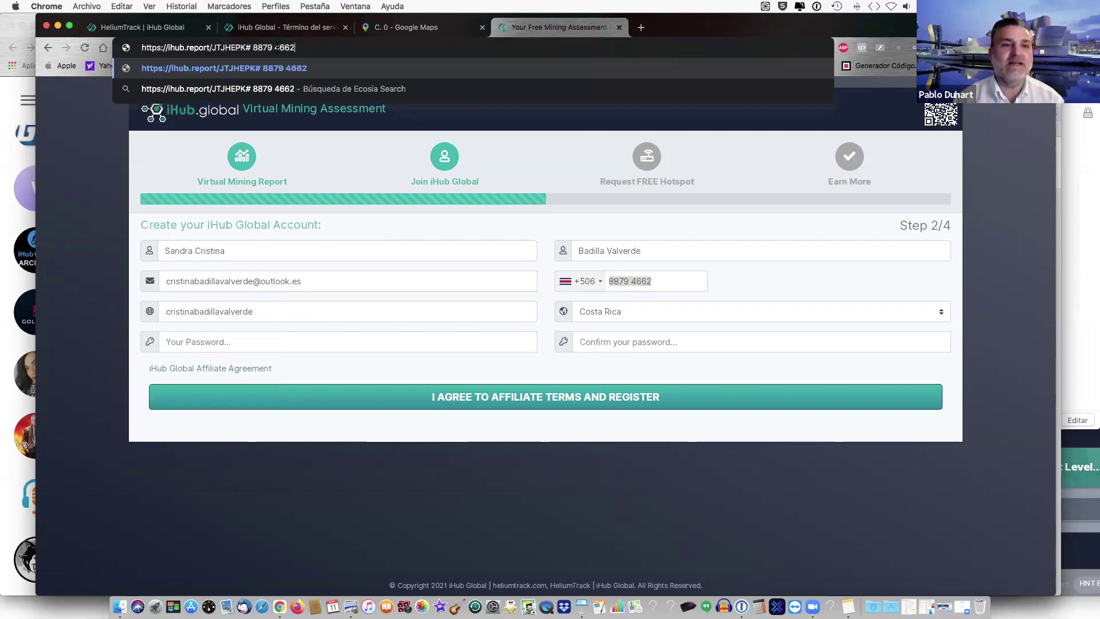
pyautogui.press('BackSpace')
pyautogui.doubleClick(272, 48)
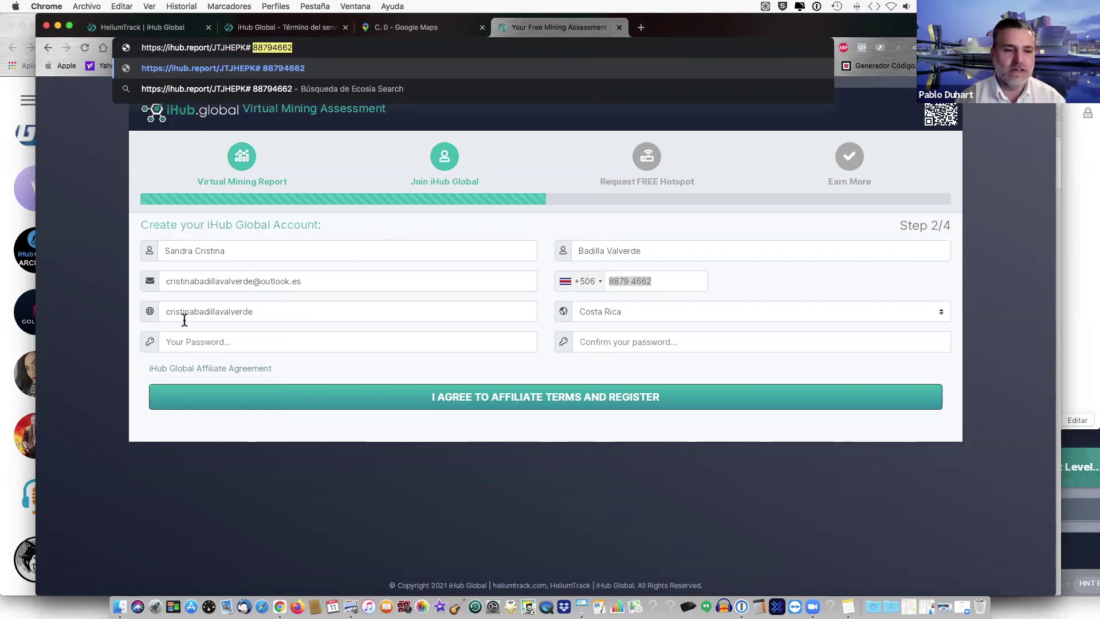
pyautogui.click(175, 343)
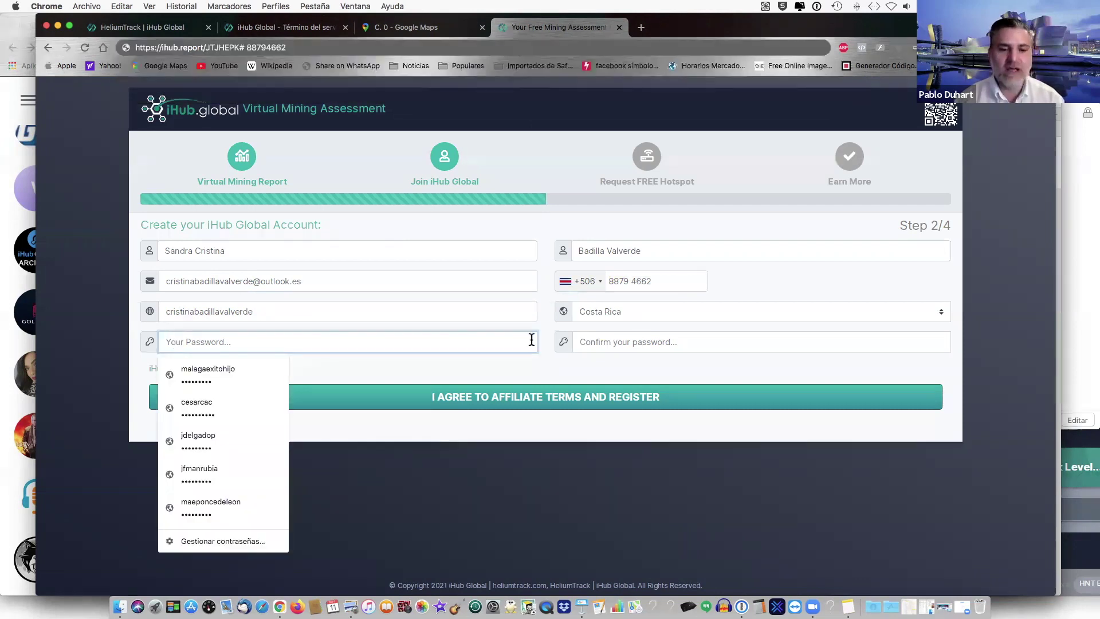
pyautogui.press('super+v')
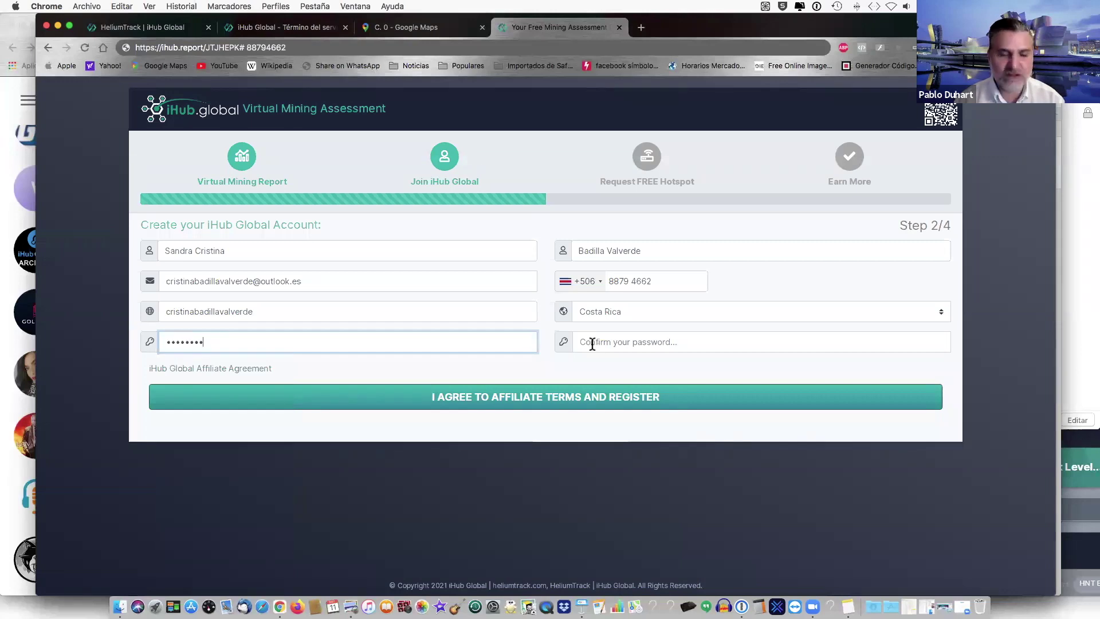
pyautogui.click(591, 343)
pyautogui.press('super+v')
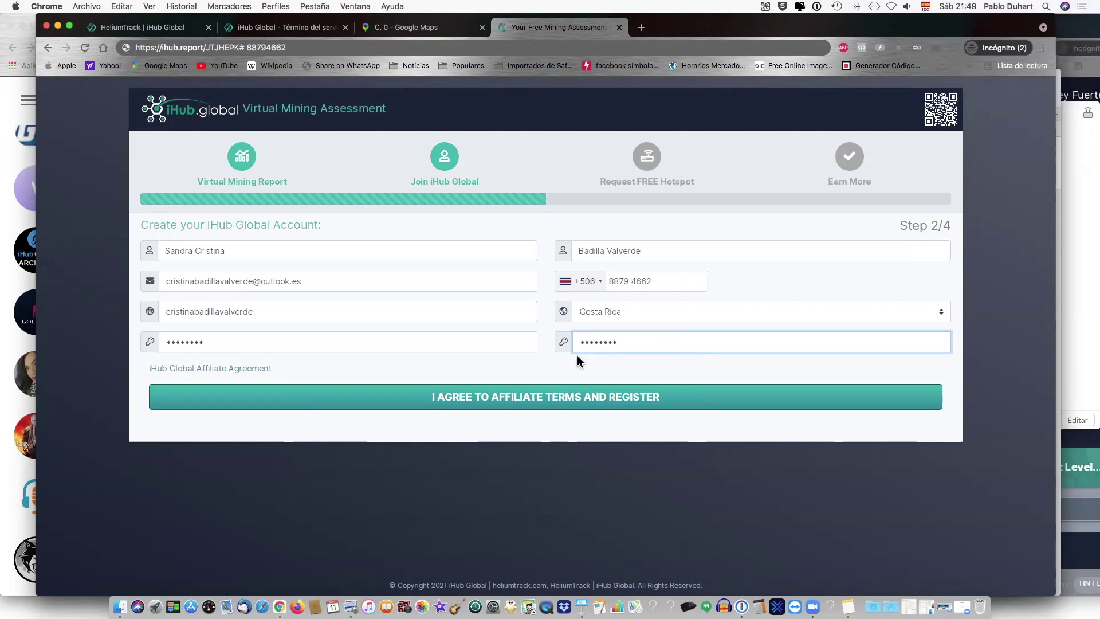
# - Register, replace the rejected e-mail with the client's alternate address, and resubmit
pyautogui.click(555, 371)
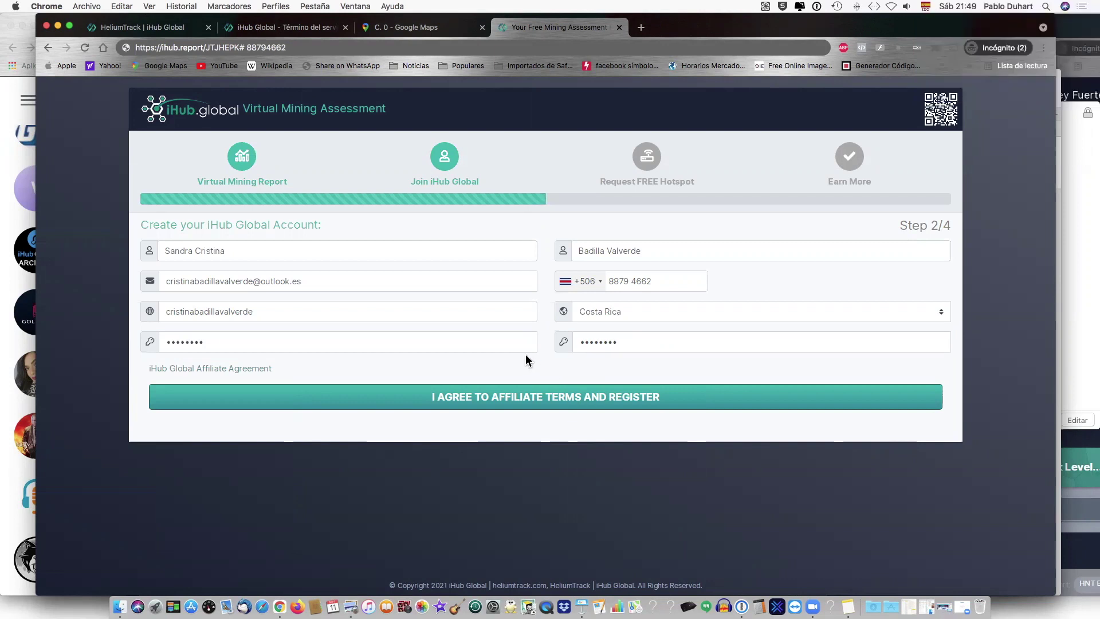
pyautogui.click(489, 400)
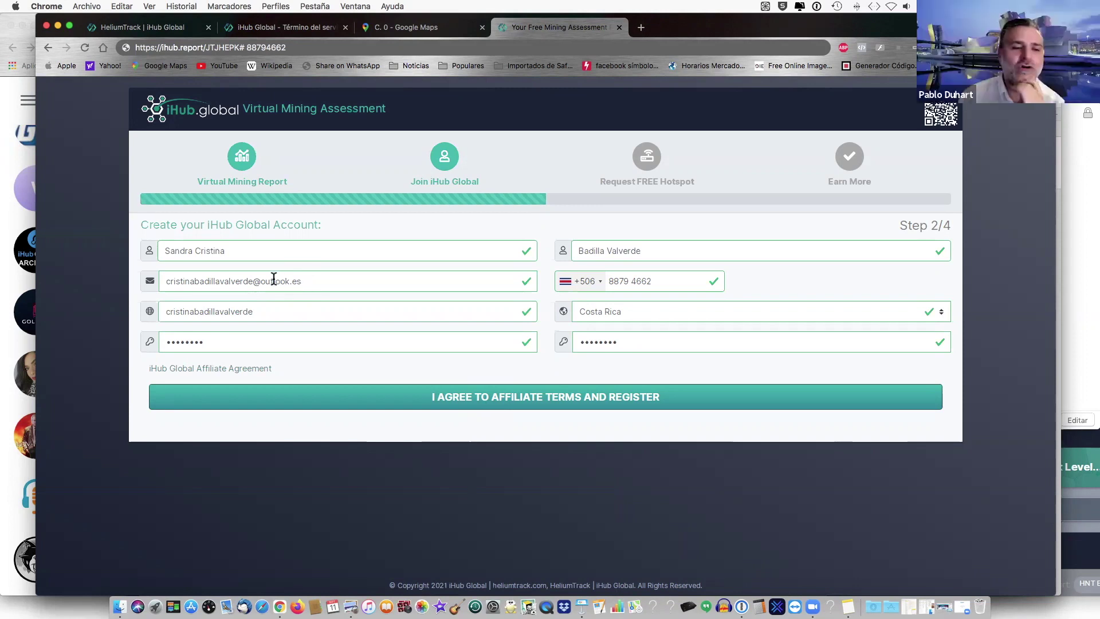
pyautogui.moveTo(308, 279); pyautogui.dragTo(157, 284)
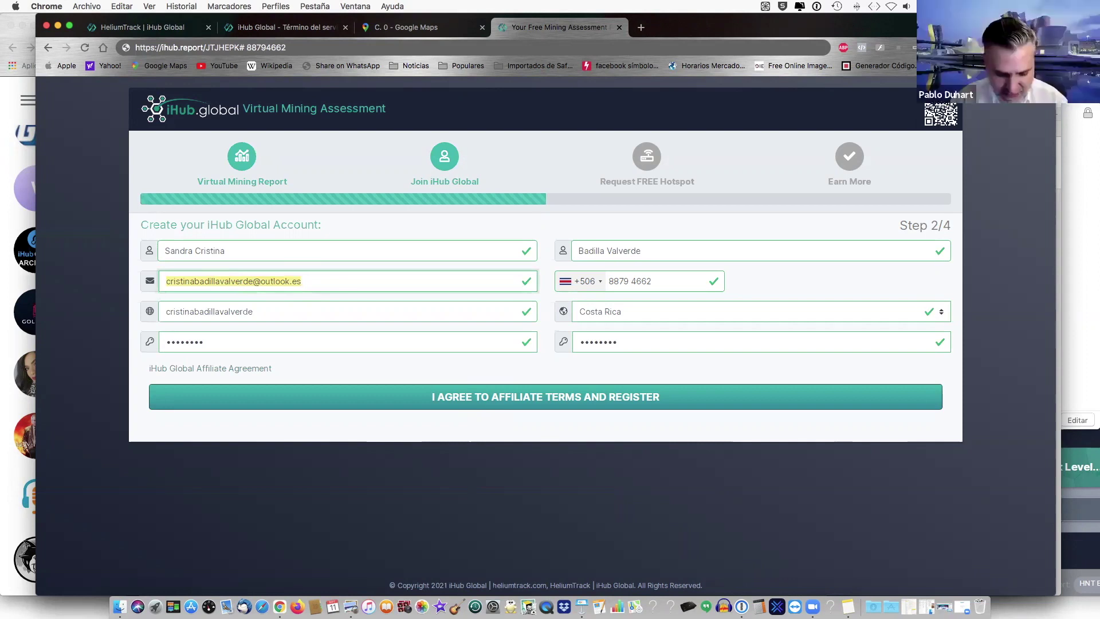
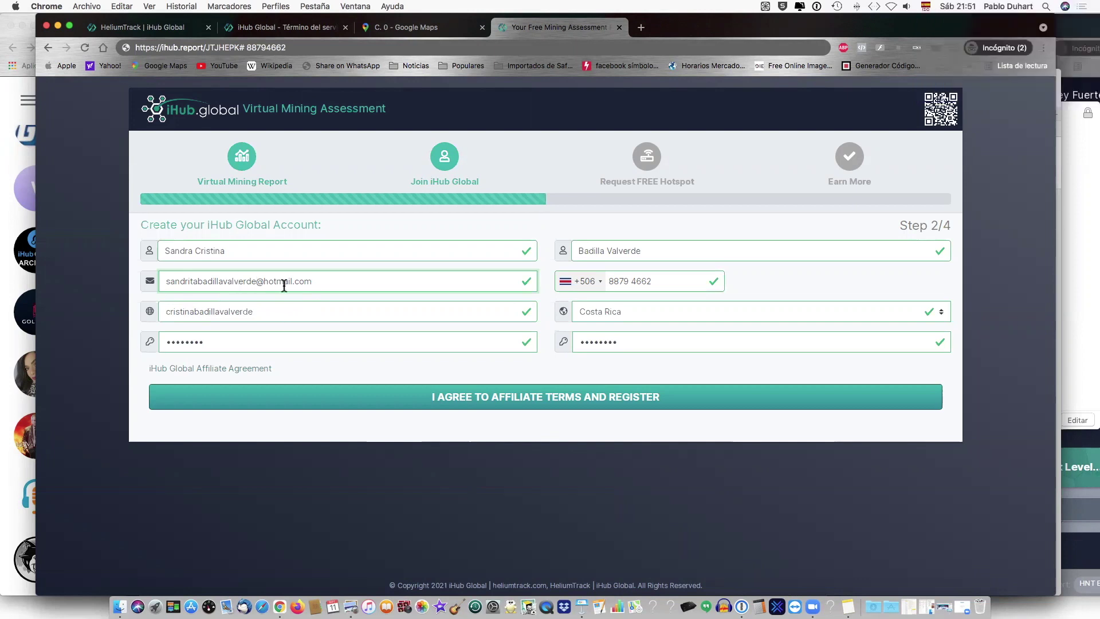
pyautogui.click(436, 400)
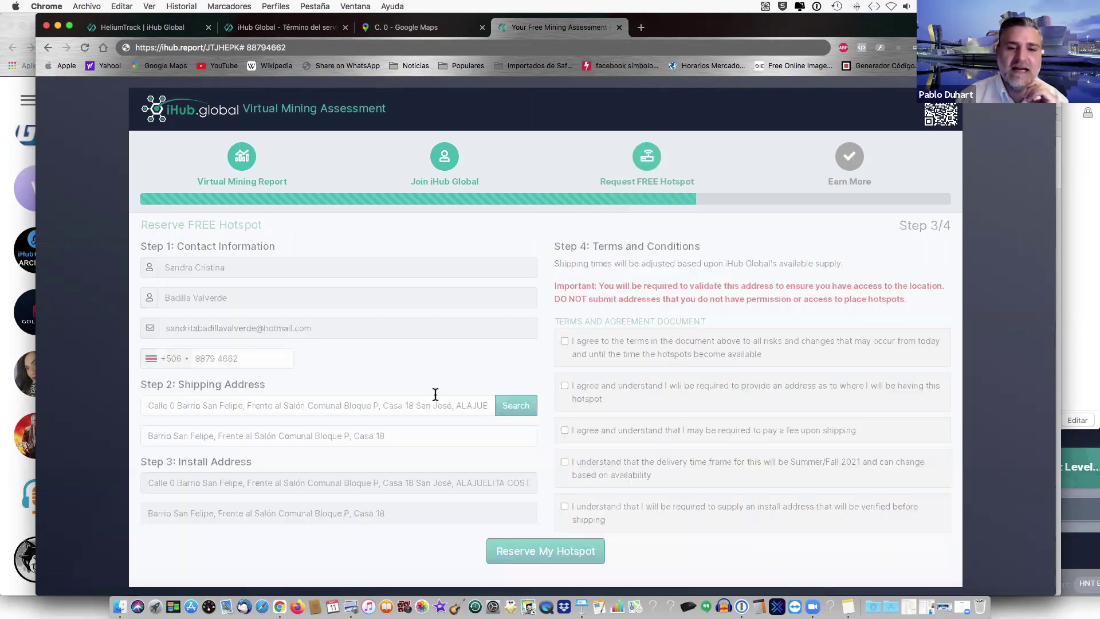
# - Replace the shipping location with the street address copied from Google Maps and search it
pyautogui.scroll(-2, 442, 374)
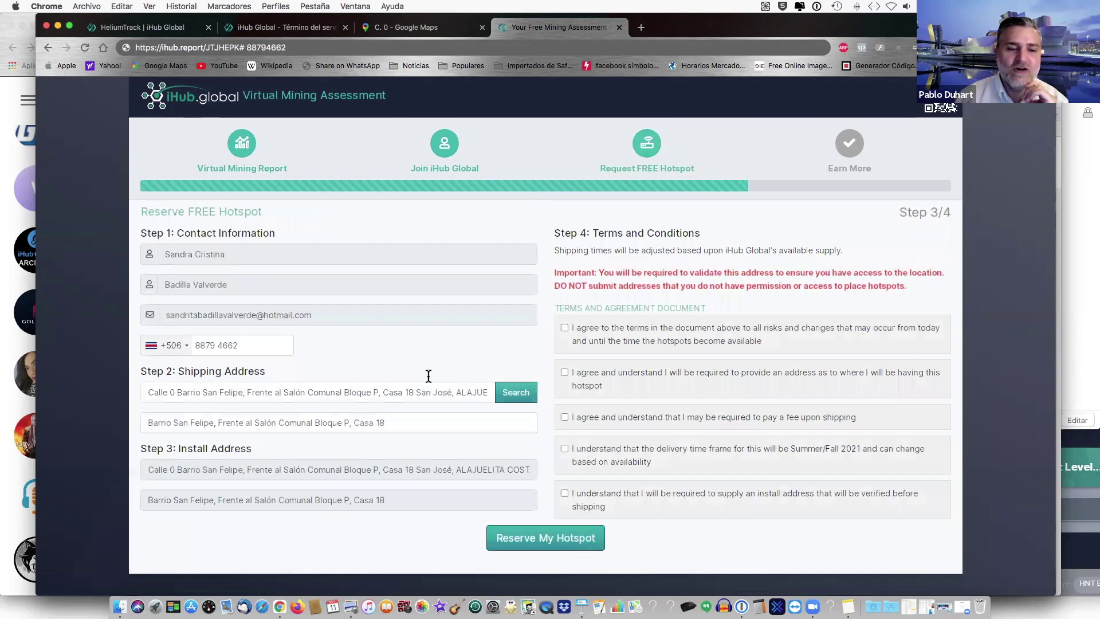
pyautogui.moveTo(148, 369); pyautogui.dragTo(218, 370)
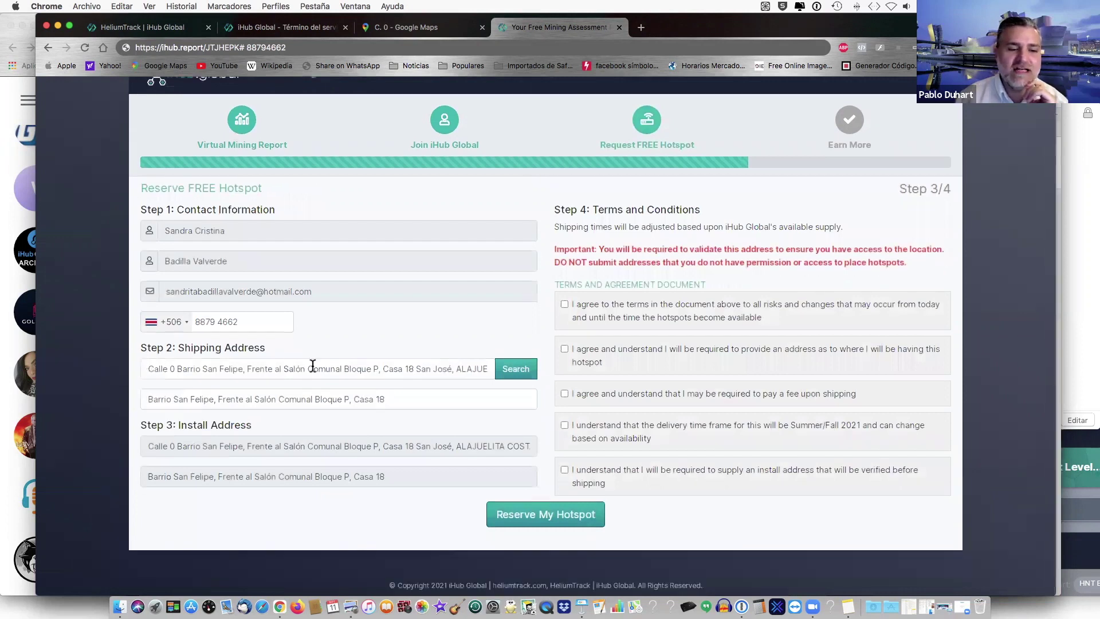
pyautogui.press('super+a')
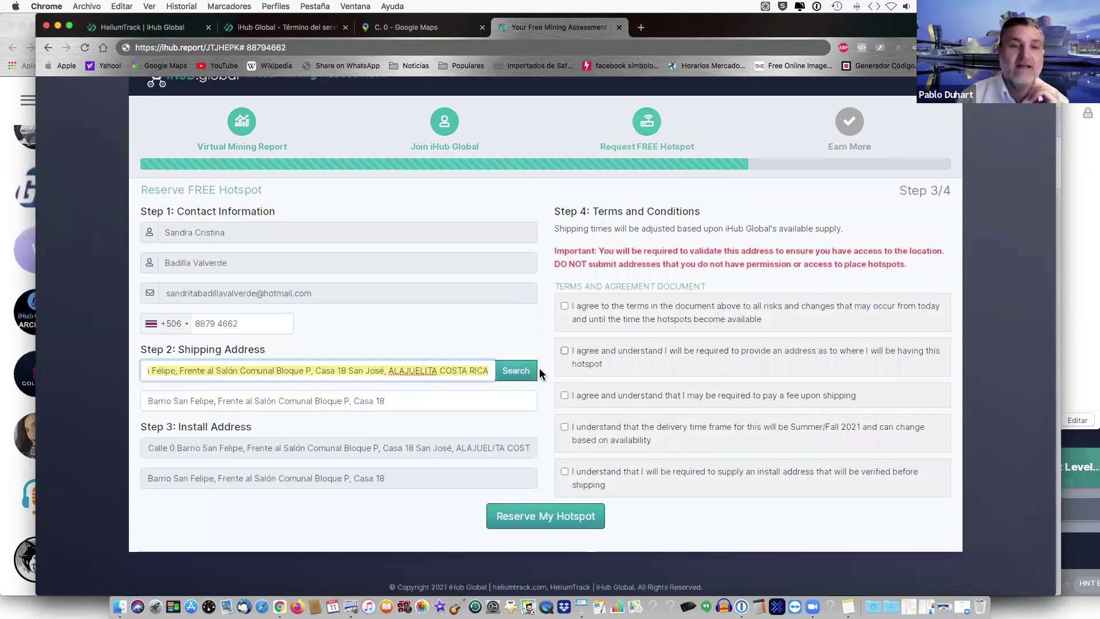
pyautogui.press('super+x')
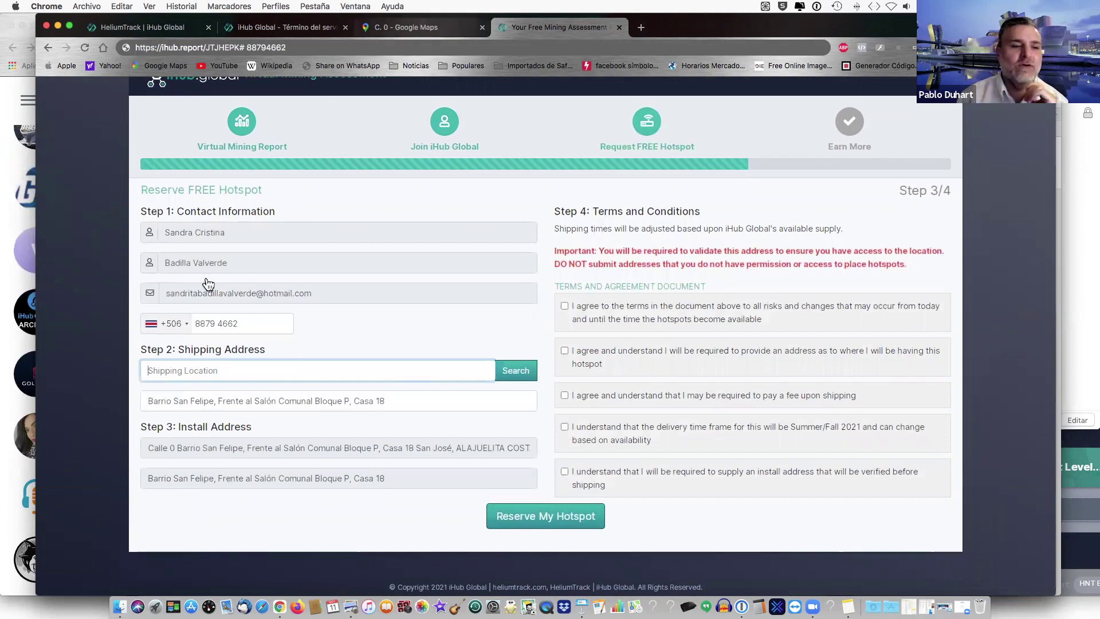
pyautogui.hotkey('ctrl', 'shift', 'Tab')
pyautogui.click(232, 302)
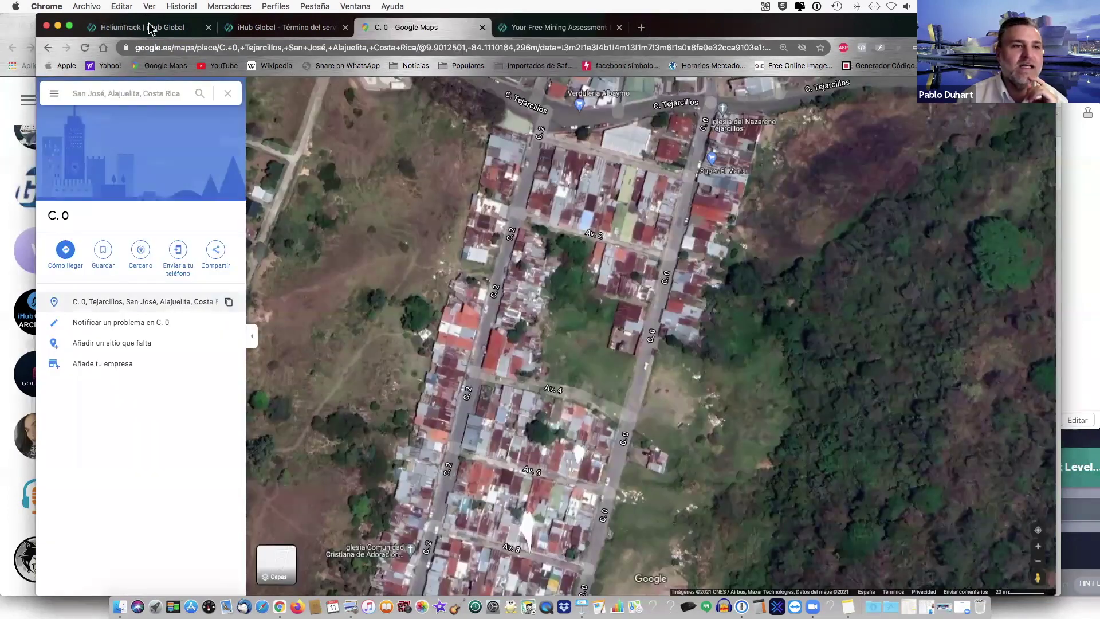
pyautogui.click(161, 33)
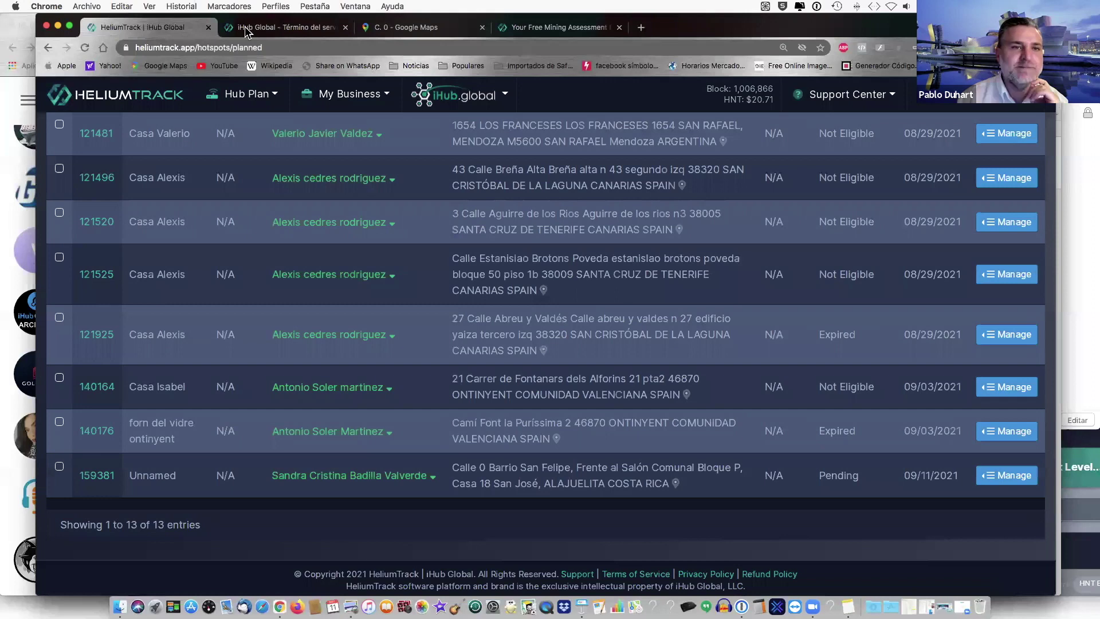
pyautogui.click(246, 33)
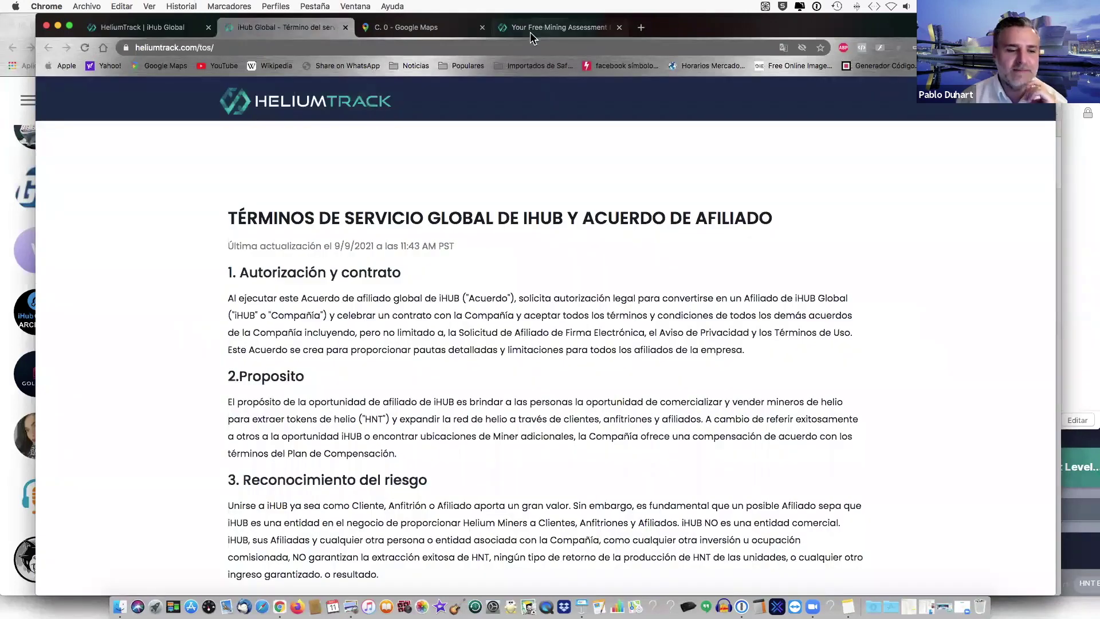
pyautogui.click(533, 36)
pyautogui.press('super+v')
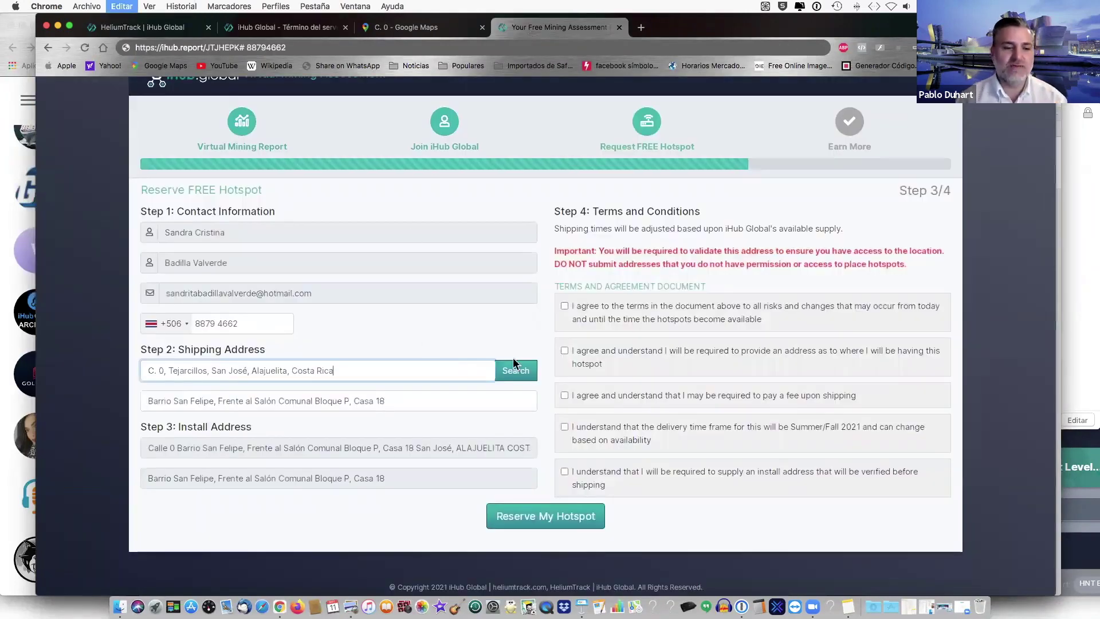
pyautogui.click(516, 371)
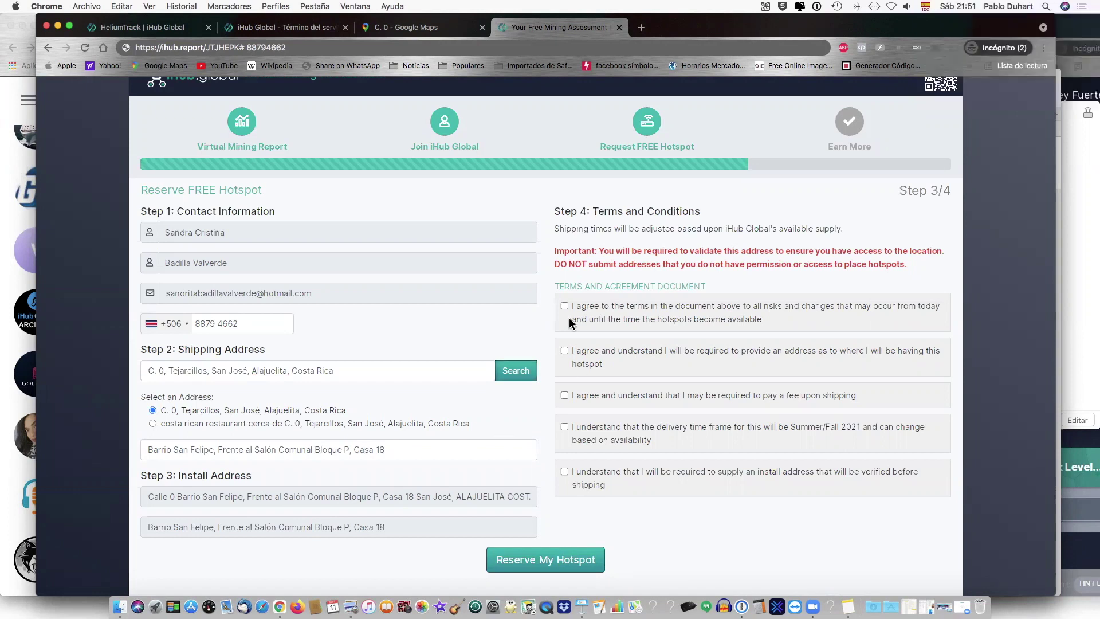
# - Tick all five terms checkboxes, including shipping fee, delivery time and install address verification
pyautogui.click(565, 351)
pyautogui.click(564, 394)
pyautogui.click(564, 426)
pyautogui.click(564, 471)
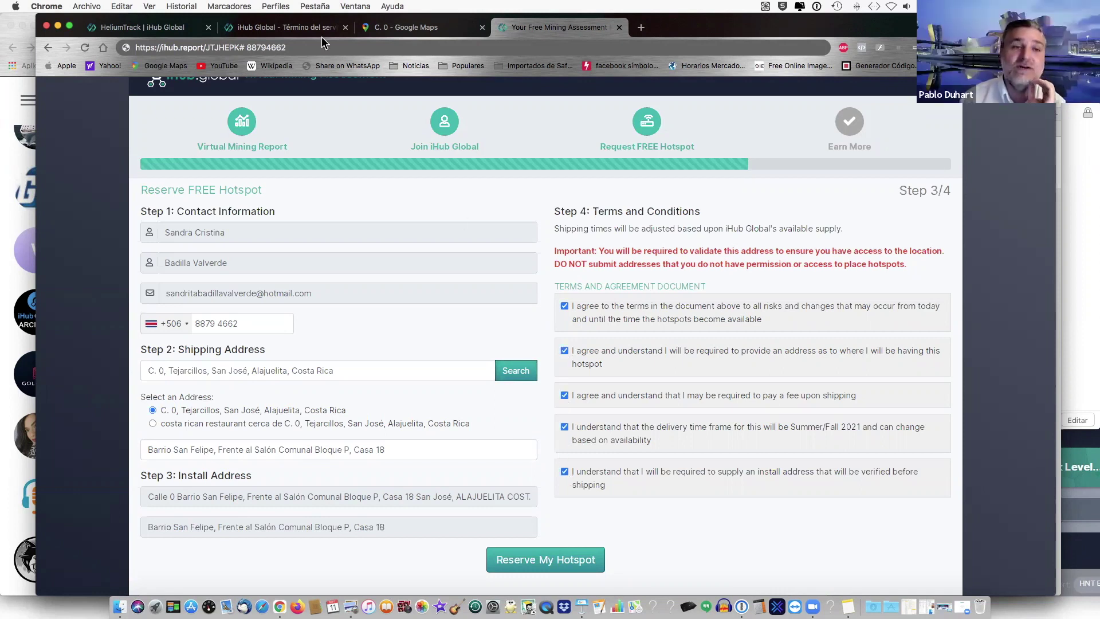
pyautogui.click(290, 27)
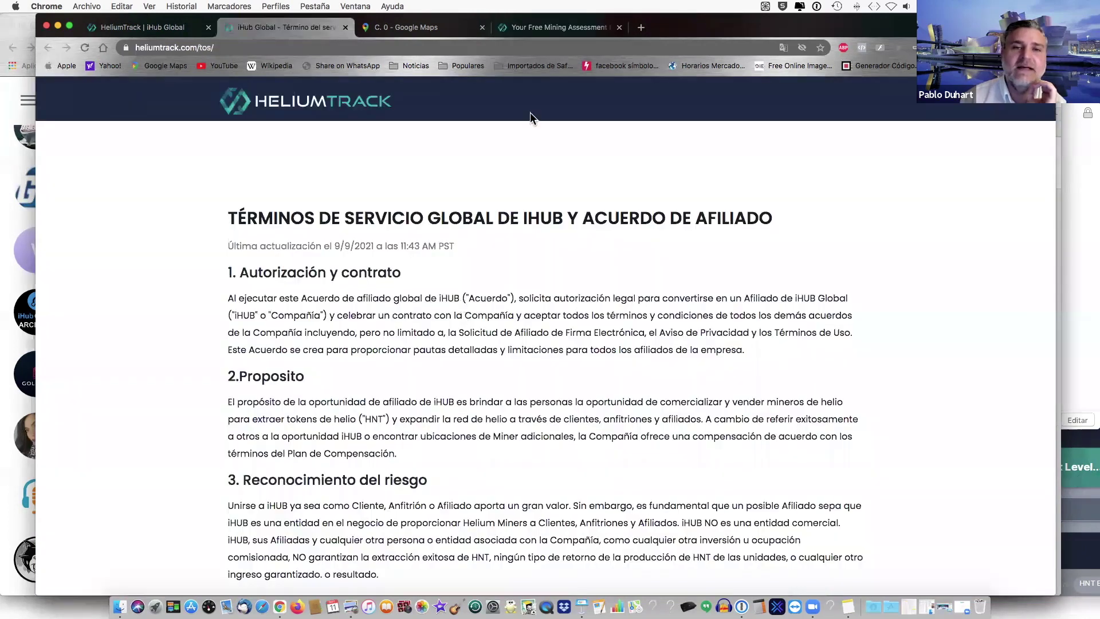
pyautogui.click(552, 27)
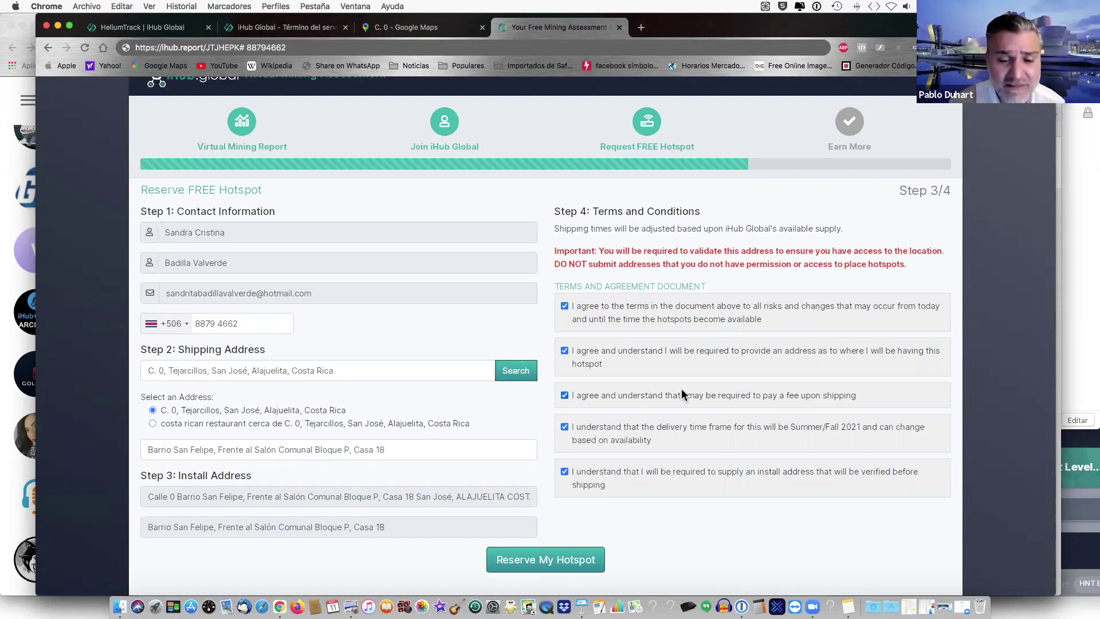
pyautogui.rightClick(672, 513)
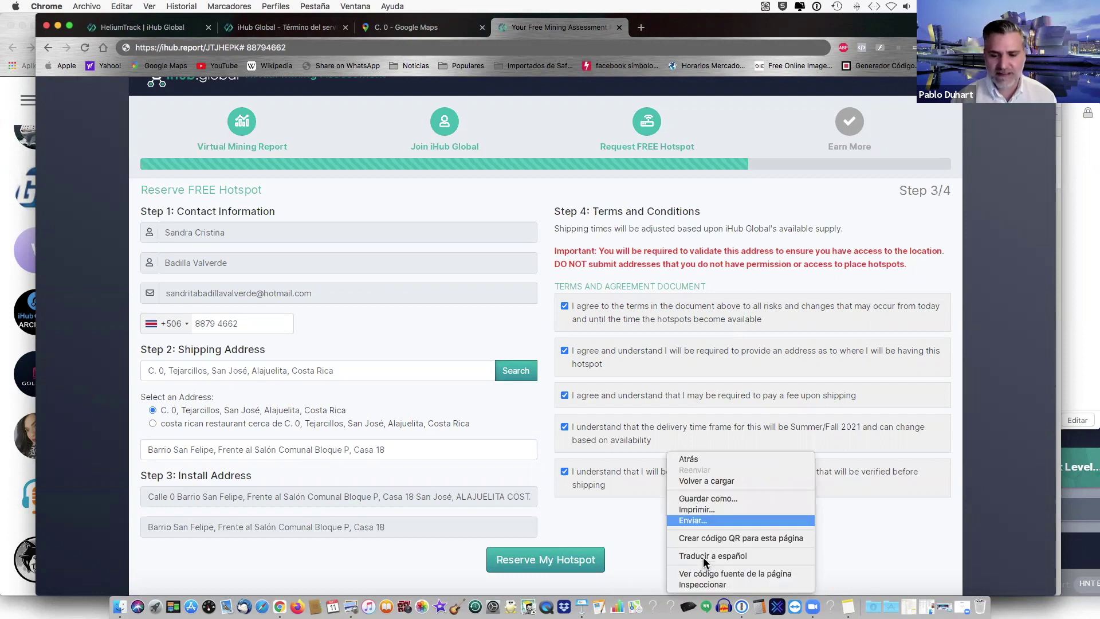
pyautogui.click(703, 557)
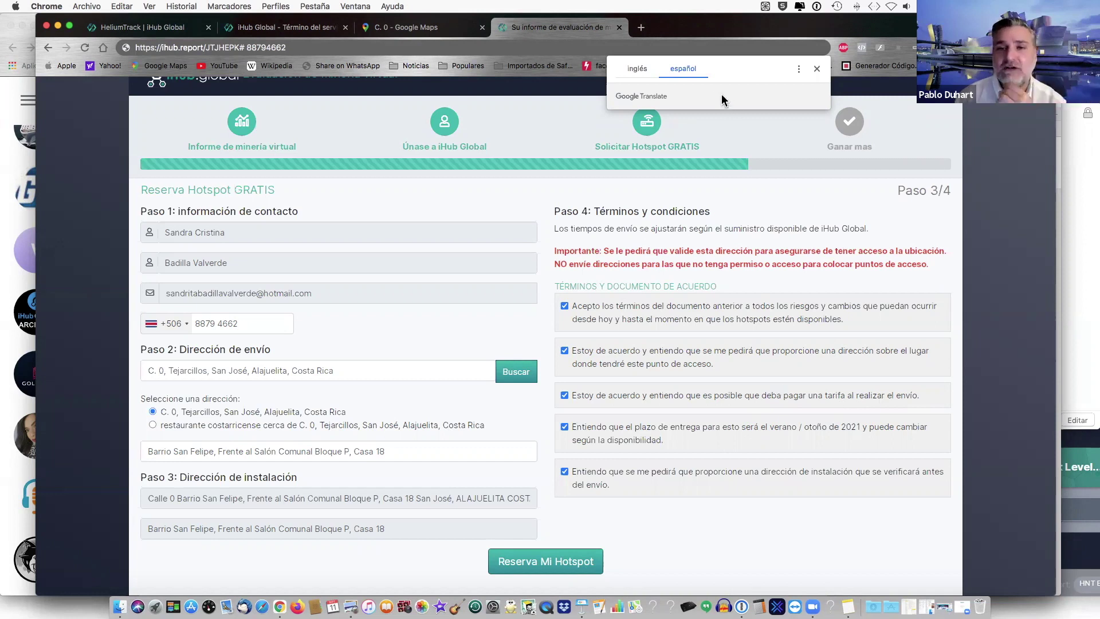
pyautogui.click(637, 70)
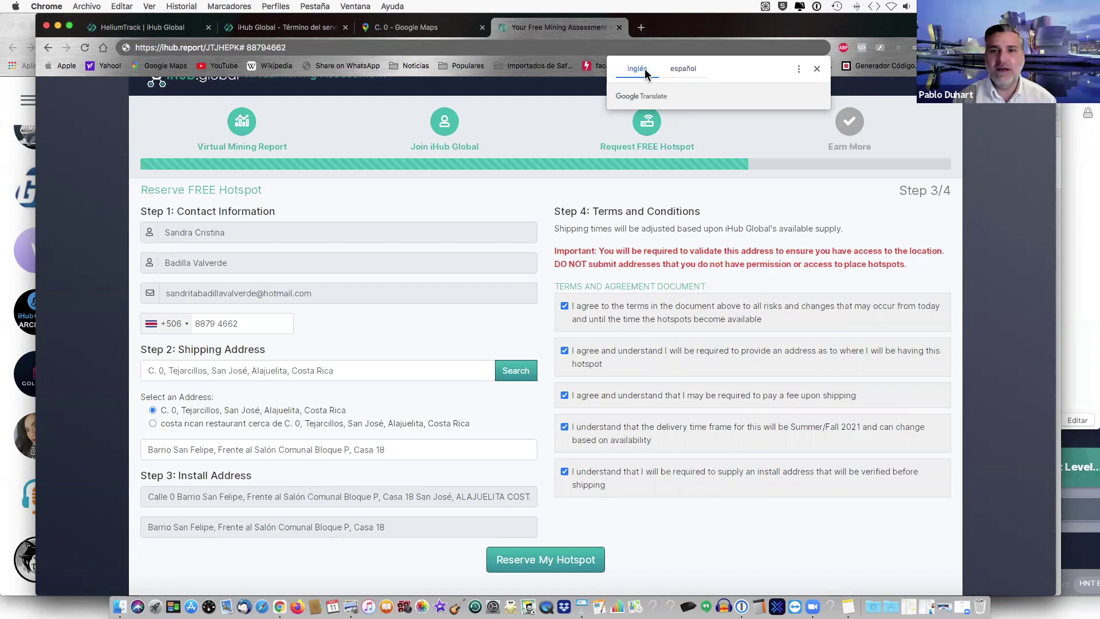
pyautogui.click(703, 117)
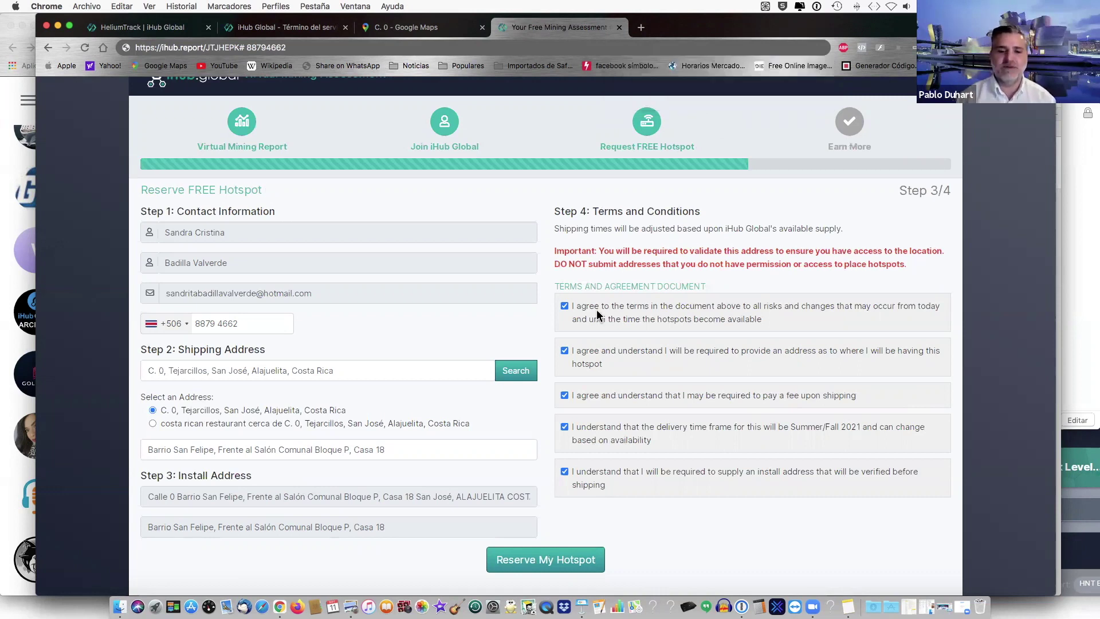
# - Reserve the client's free hotspot and continue from the congratulations page to heliumtrack.app
pyautogui.click(537, 561)
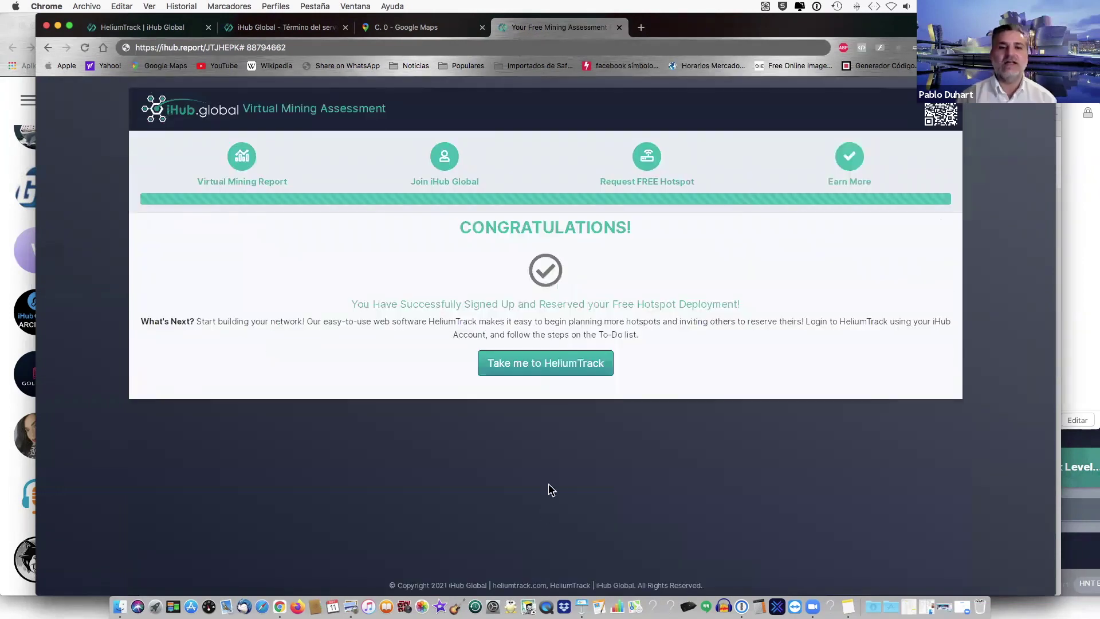
pyautogui.click(534, 365)
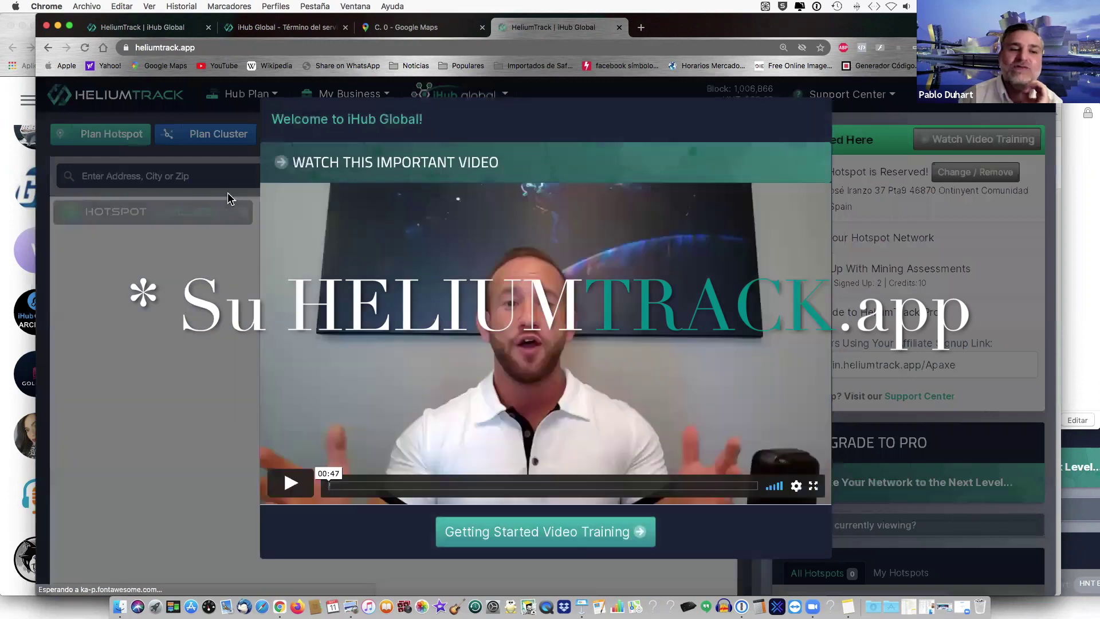
# - Close the welcome video and open Hub Plan > Planned Hotspots, scrolling to the last row
pyautogui.click(228, 192)
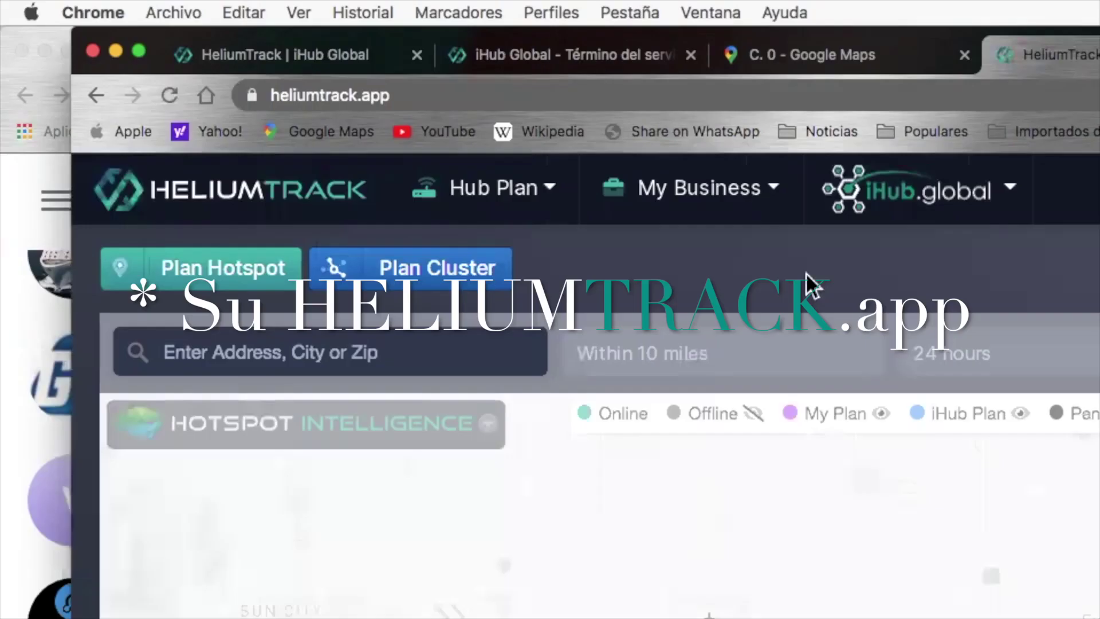
pyautogui.click(481, 190)
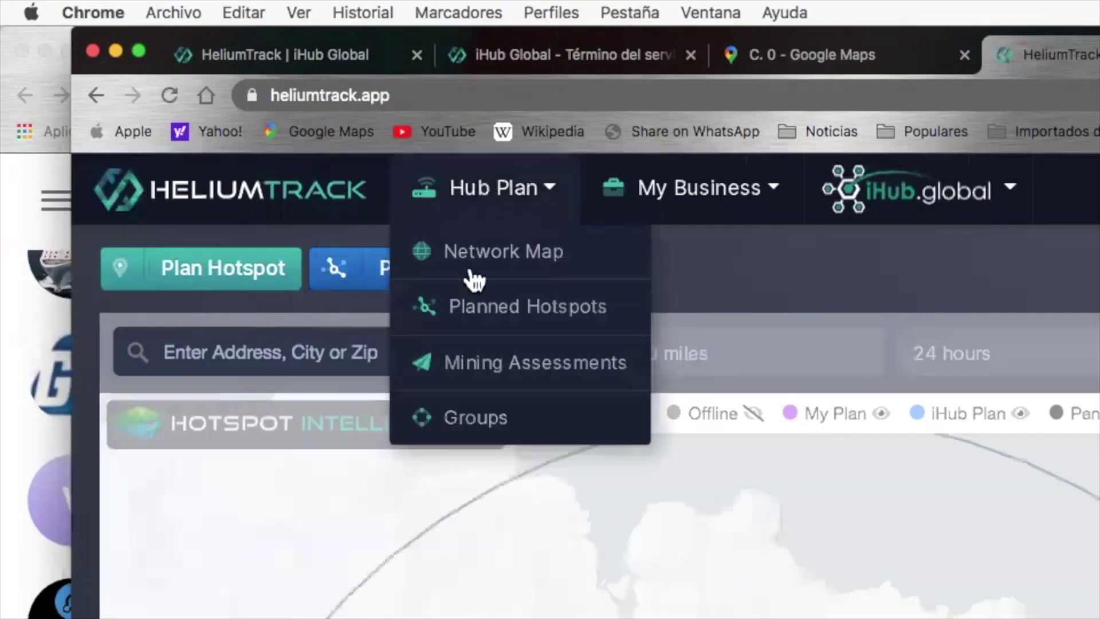
pyautogui.click(491, 316)
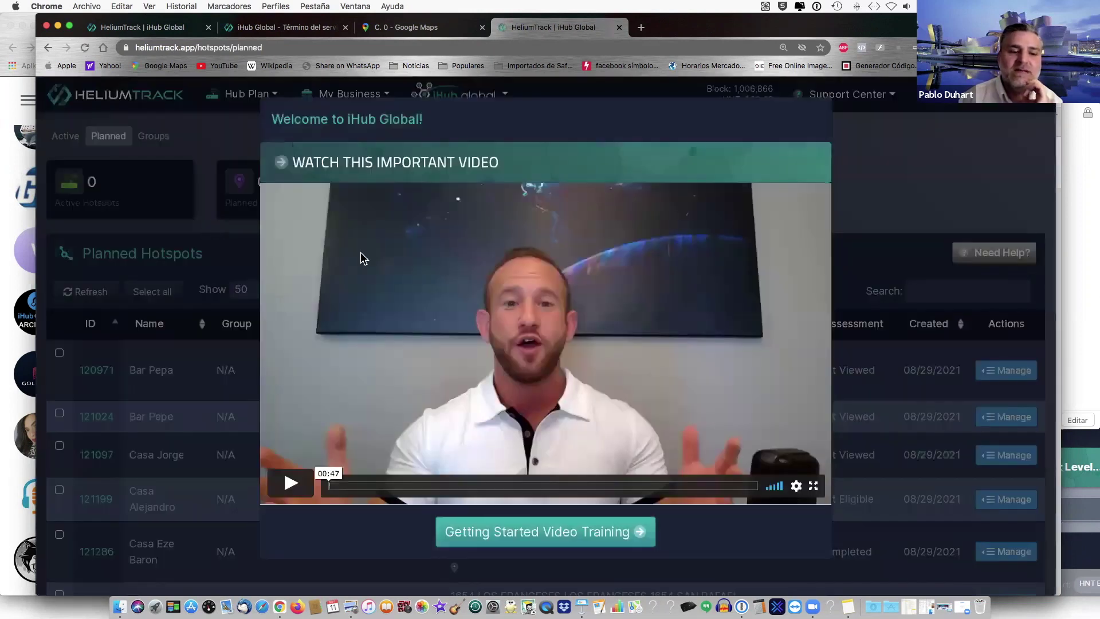
pyautogui.press('Escape')
pyautogui.scroll(-5, 361, 356)
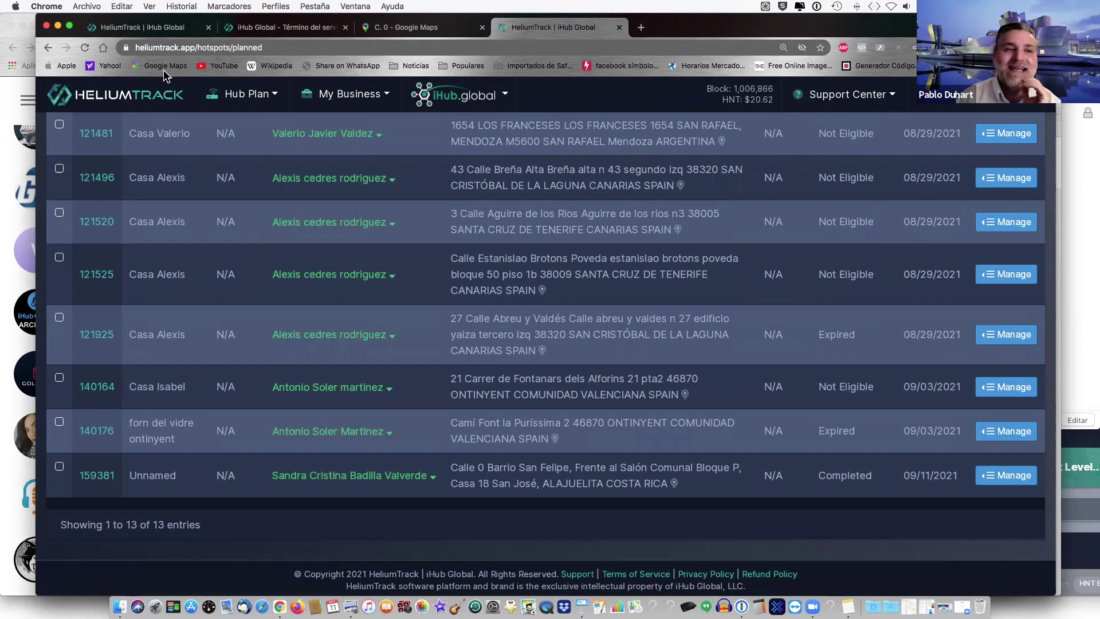
# - Compare against the older HeliumTrack tab, then return to the HeliumTrack home page
pyautogui.click(170, 30)
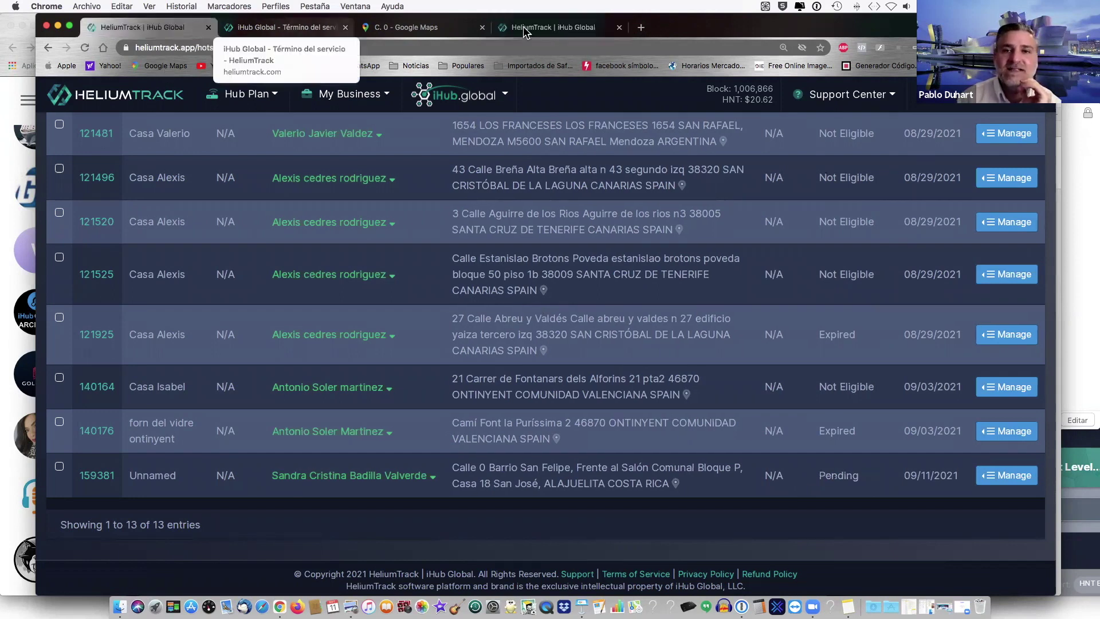
pyautogui.click(548, 27)
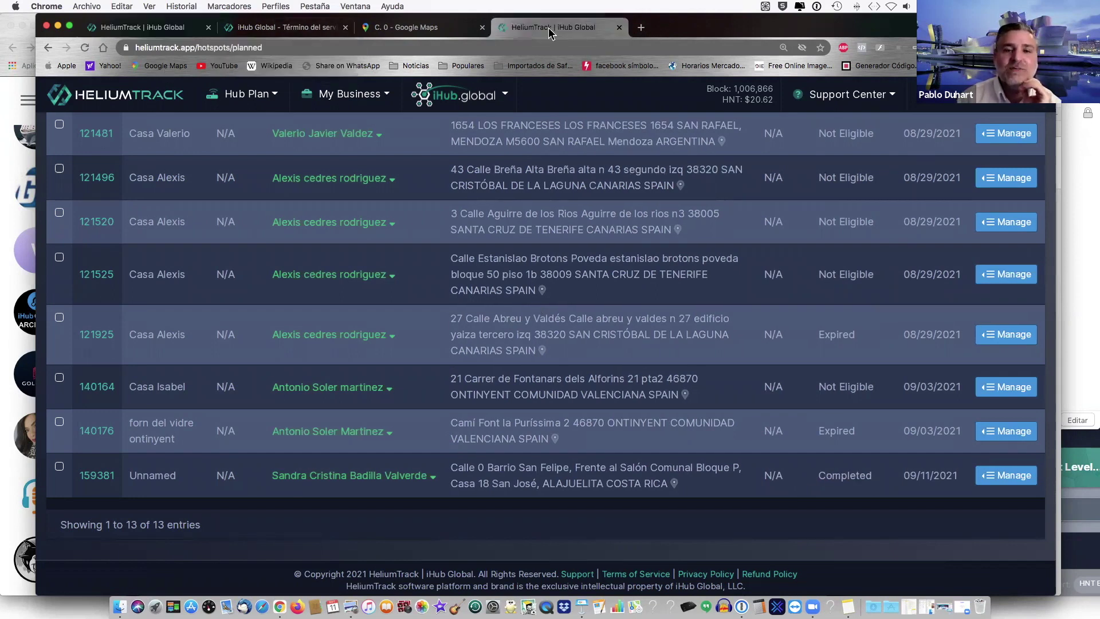
pyautogui.click(110, 99)
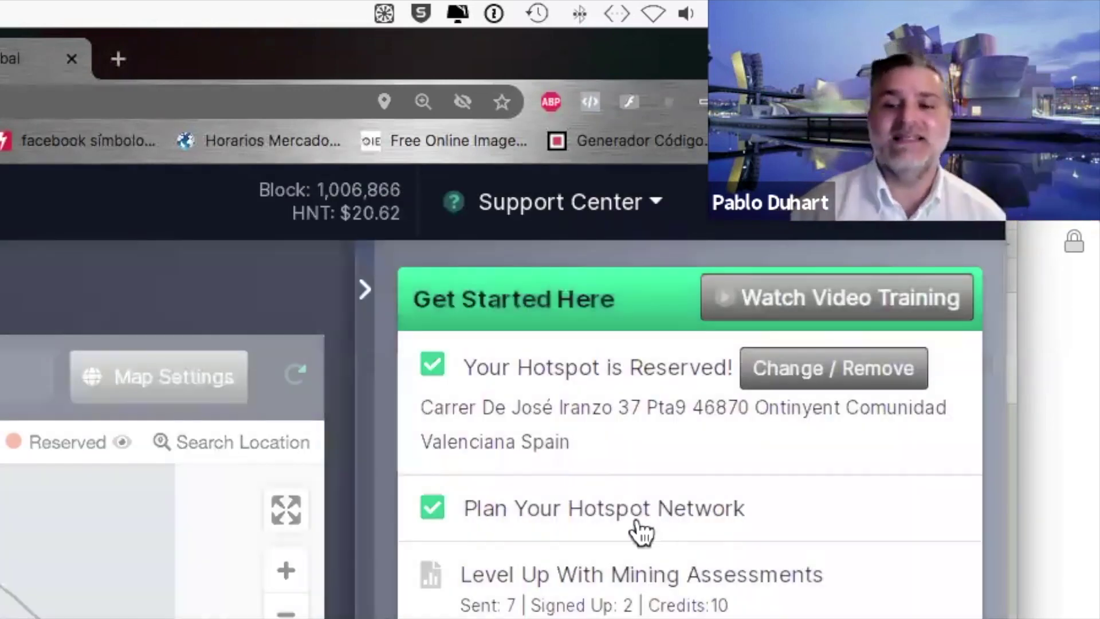
# - Read the tips on the Get Started Here checklist items
pyautogui.moveTo(556, 567)
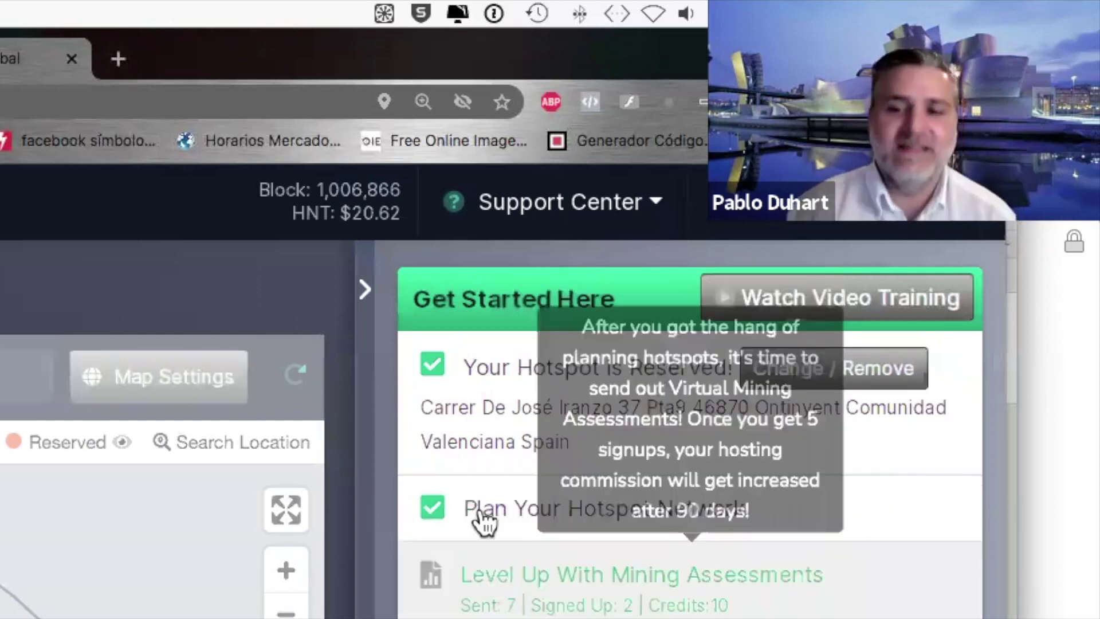
pyautogui.moveTo(452, 535)
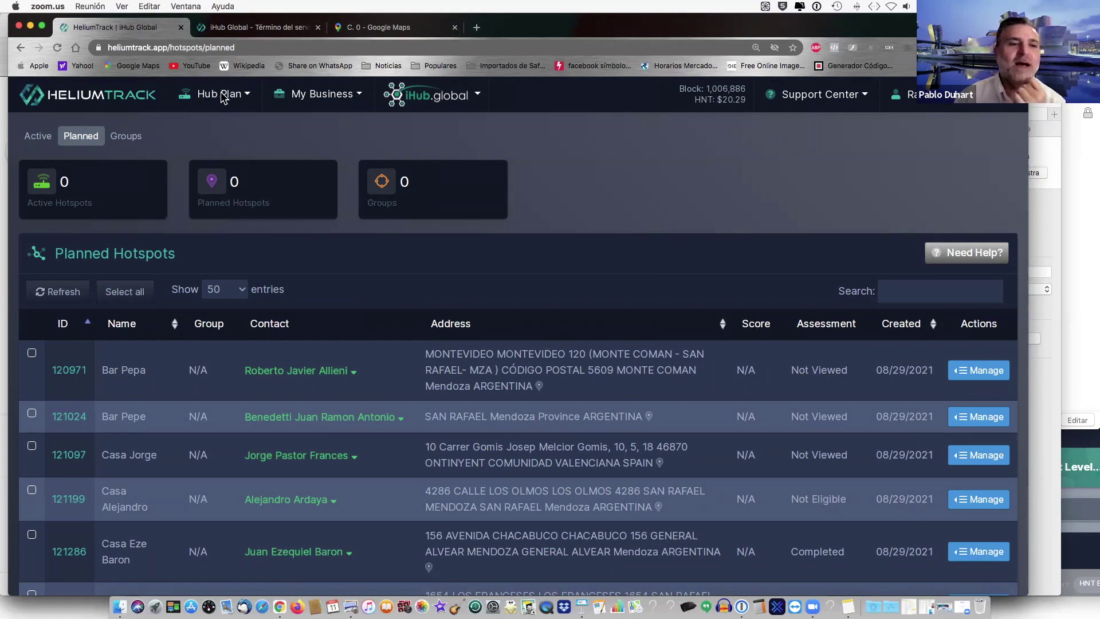
# - Go to Hub Plan > Mining Assessments, close the welcome video, and show the first row's Manage options
pyautogui.click(212, 120)
pyautogui.click(211, 98)
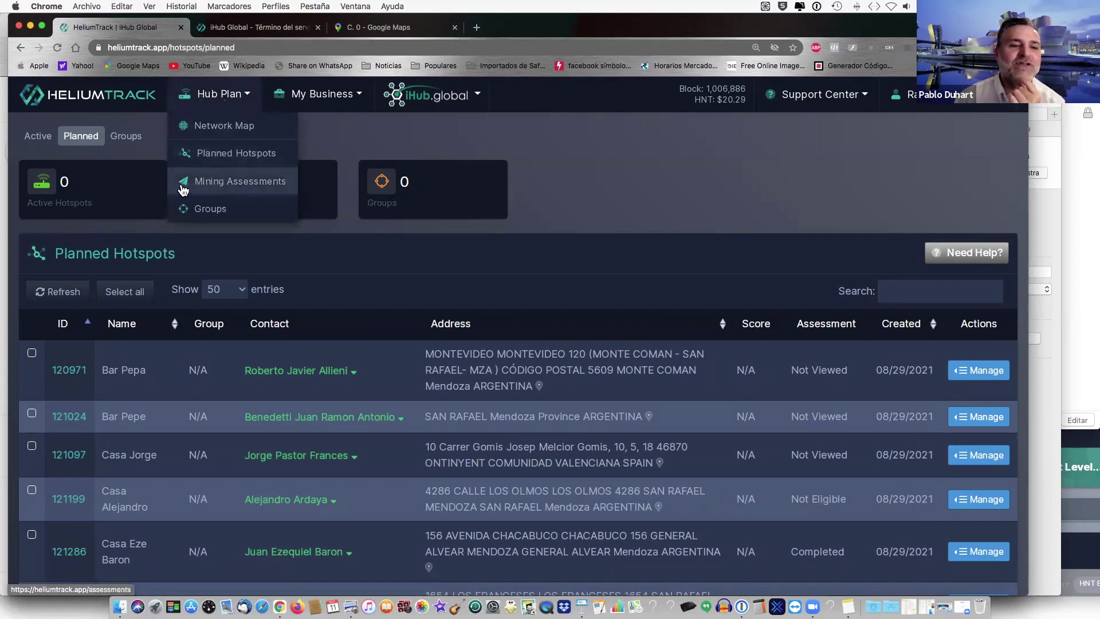
pyautogui.click(223, 184)
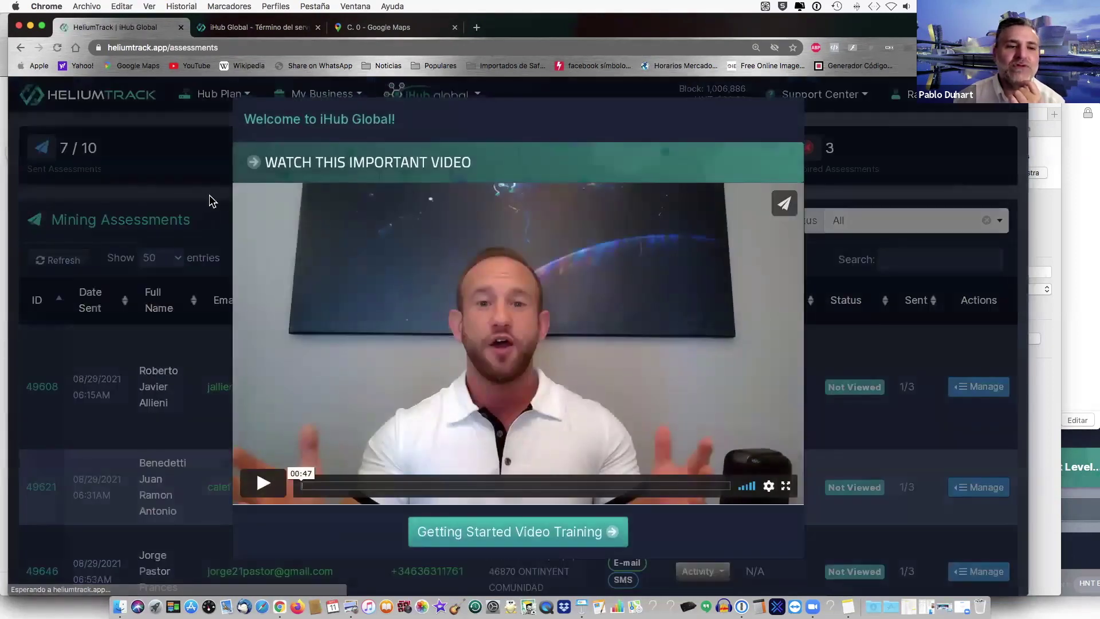
pyautogui.click(210, 201)
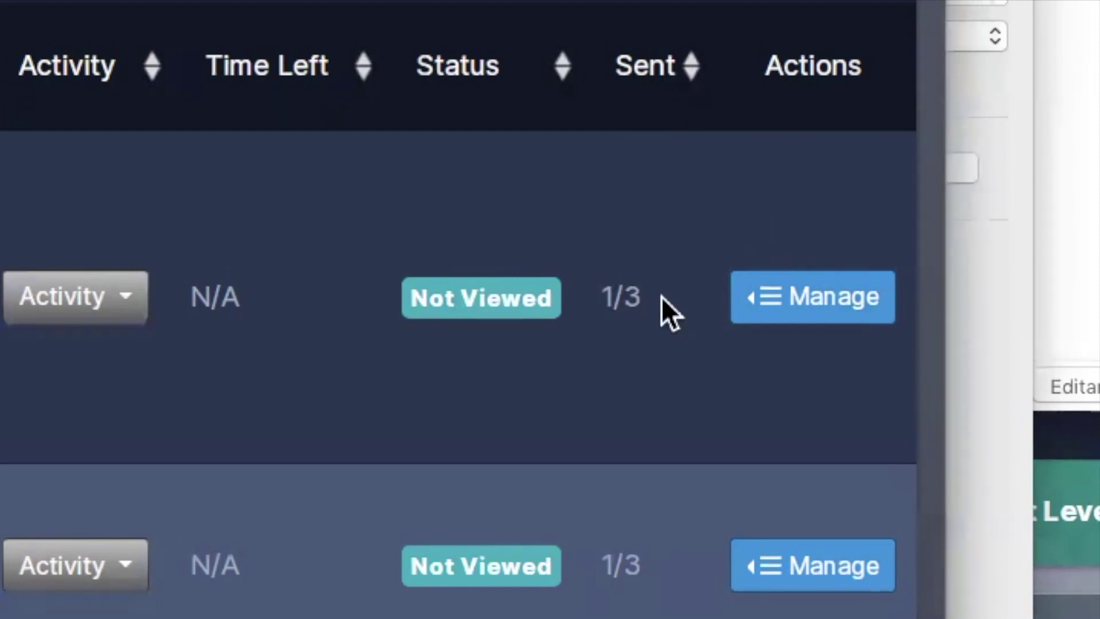
pyautogui.click(776, 300)
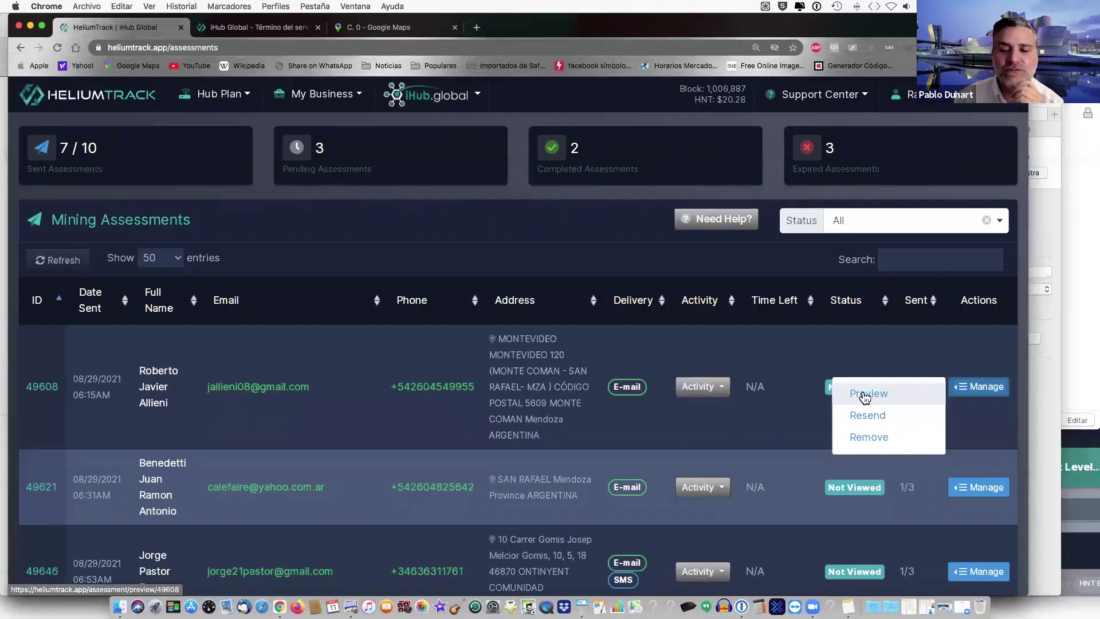
pyautogui.click(865, 394)
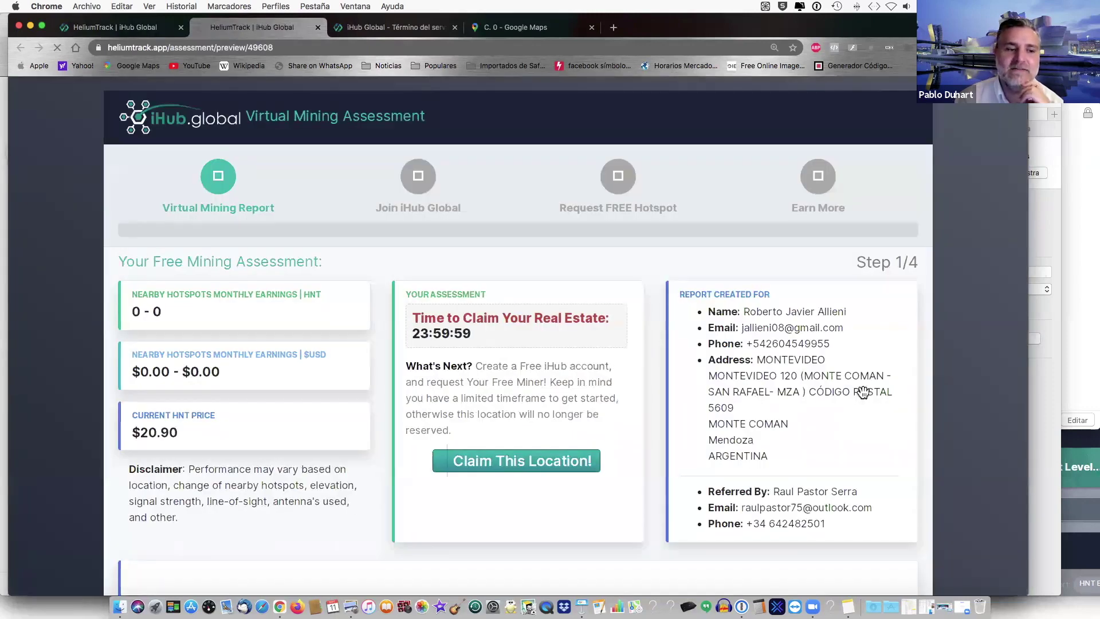
pyautogui.scroll(-5, 862, 393)
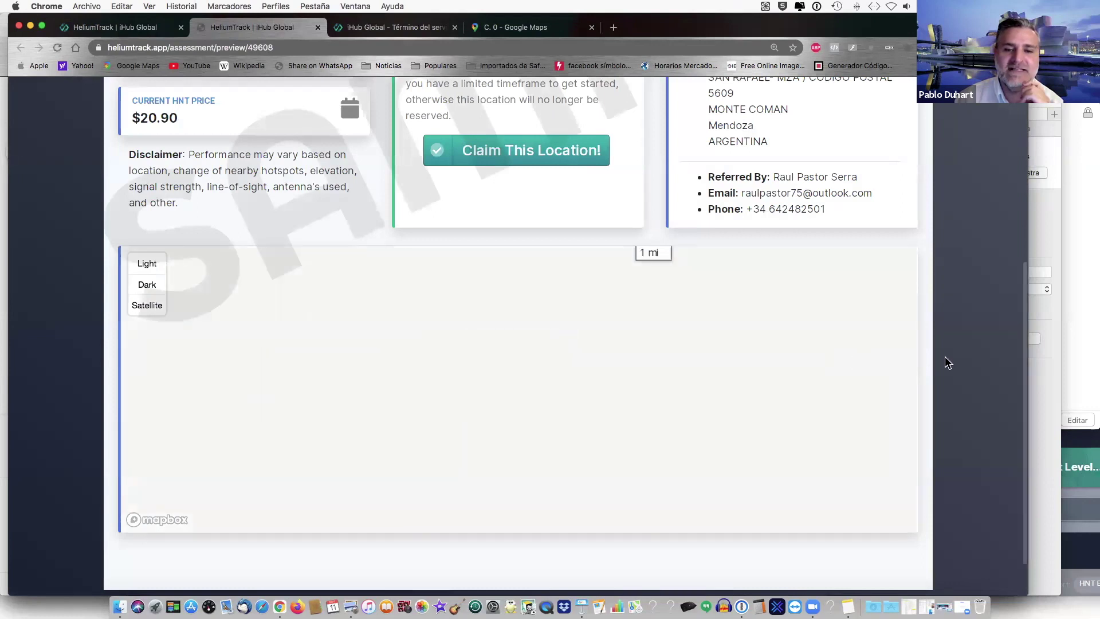
pyautogui.scroll(5, 948, 362)
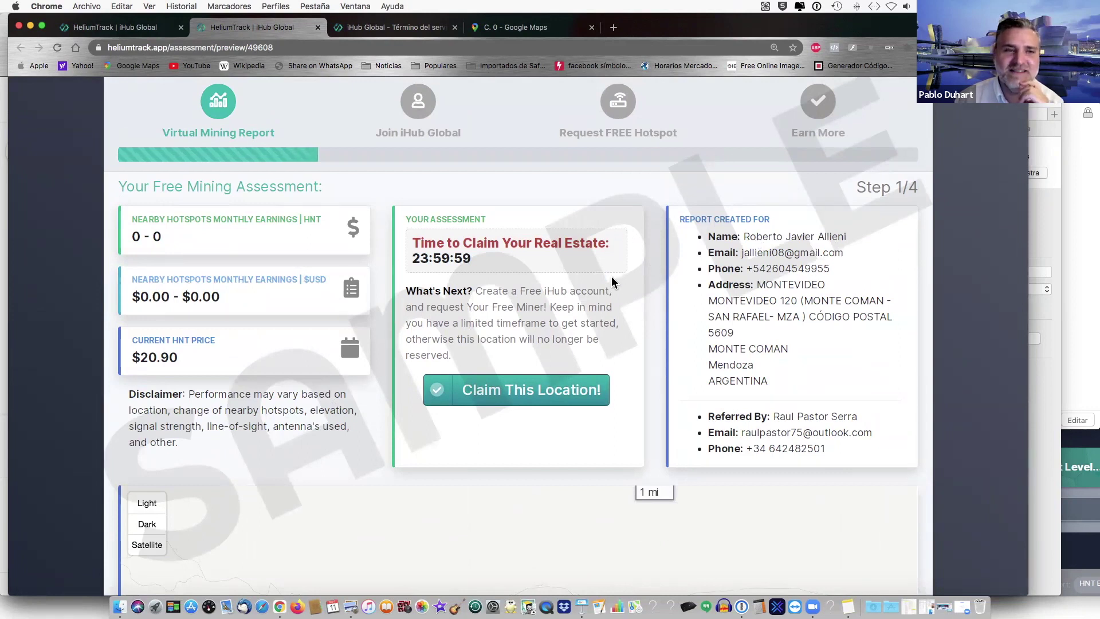
pyautogui.click(318, 28)
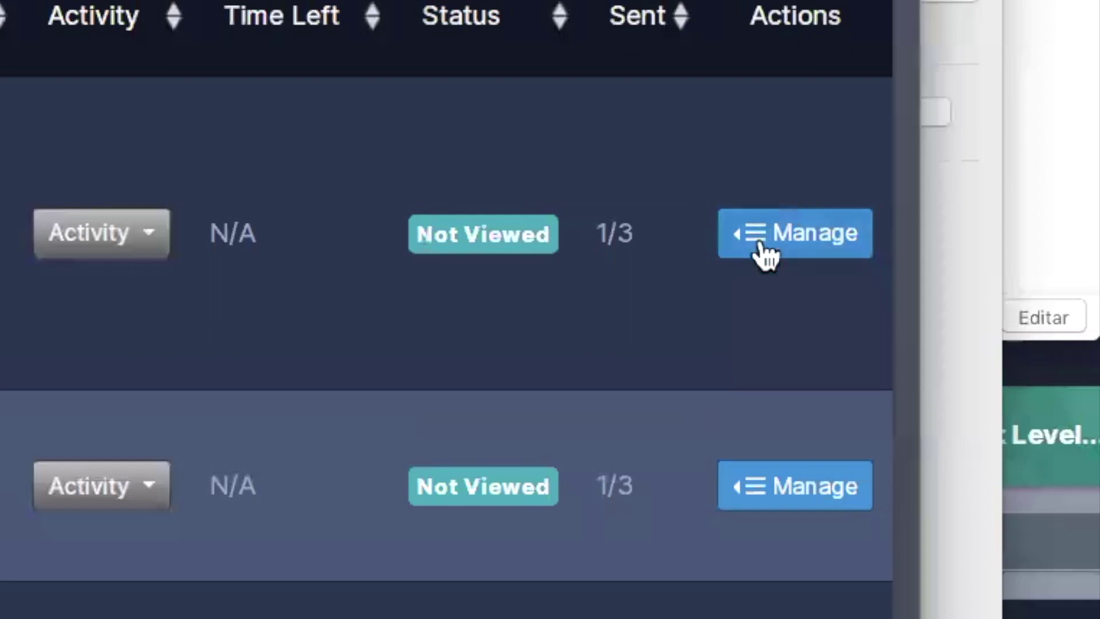
# - Resend the first pending assessment via both email and SMS and confirm the success message
pyautogui.click(761, 241)
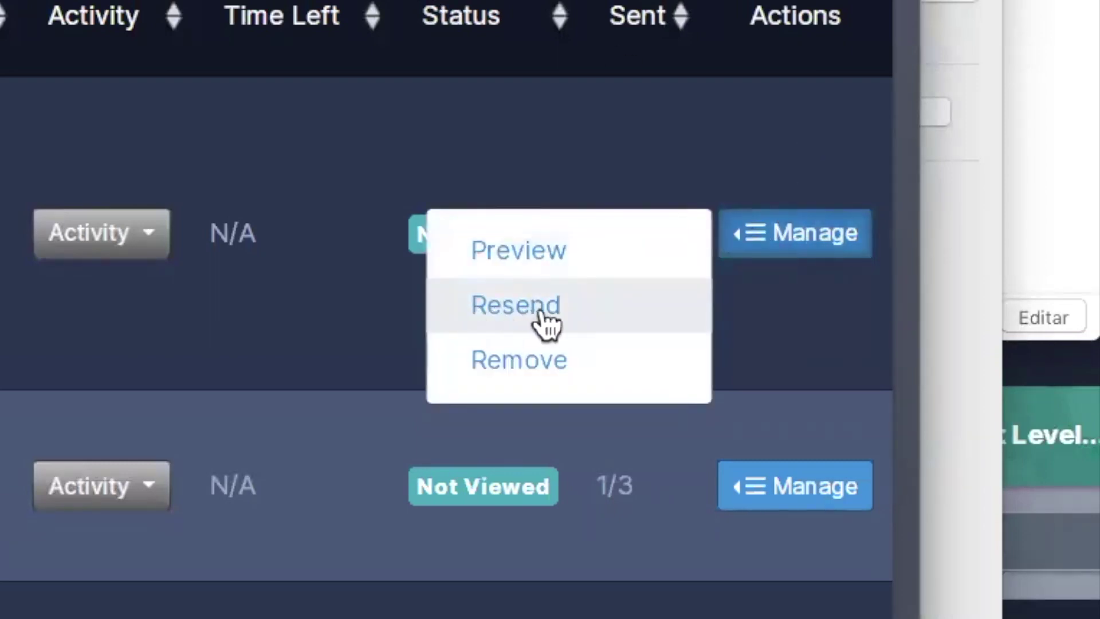
pyautogui.click(509, 314)
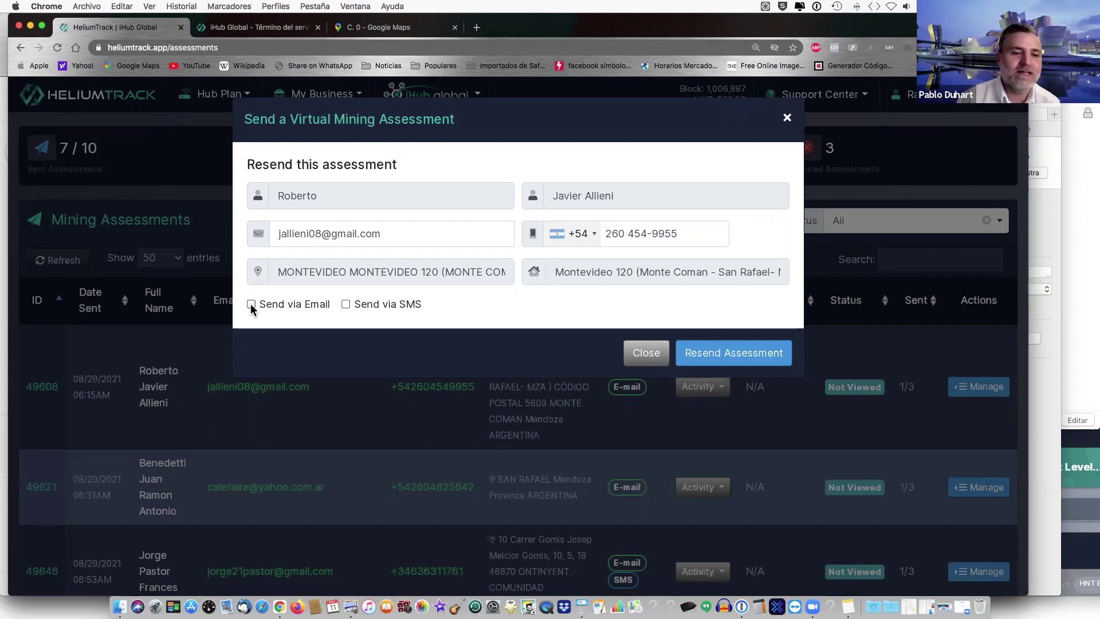
pyautogui.click(346, 304)
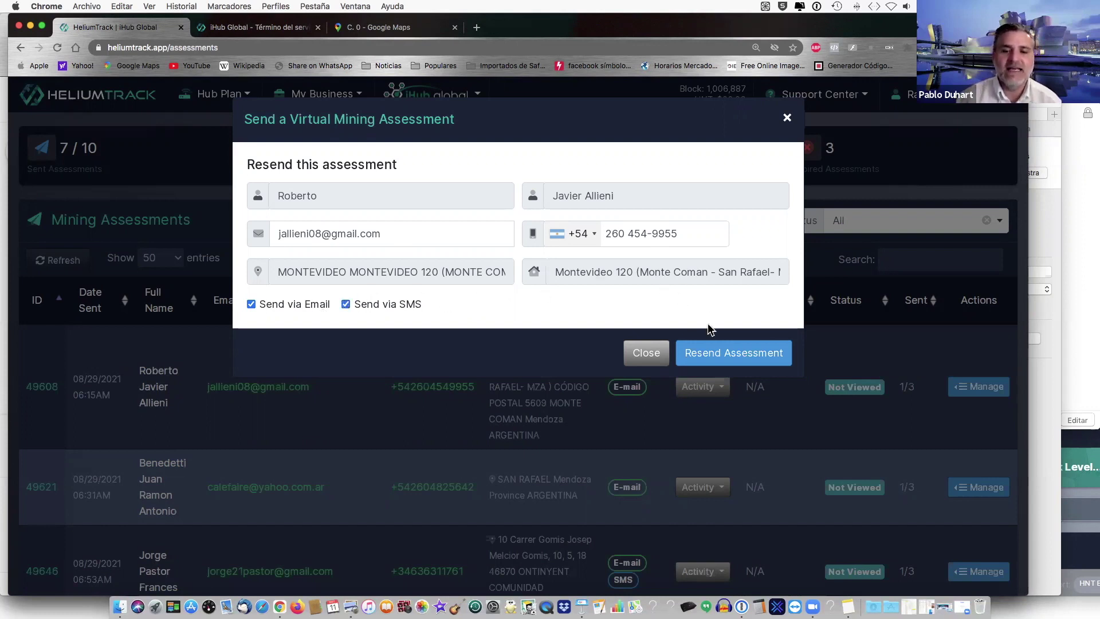
pyautogui.click(712, 354)
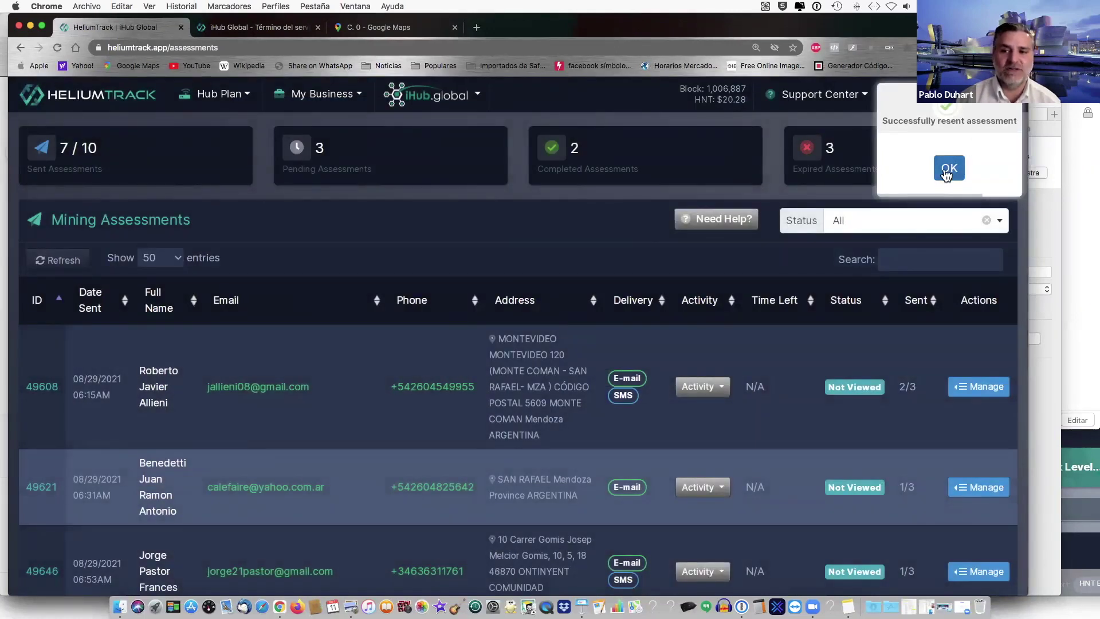
pyautogui.click(949, 169)
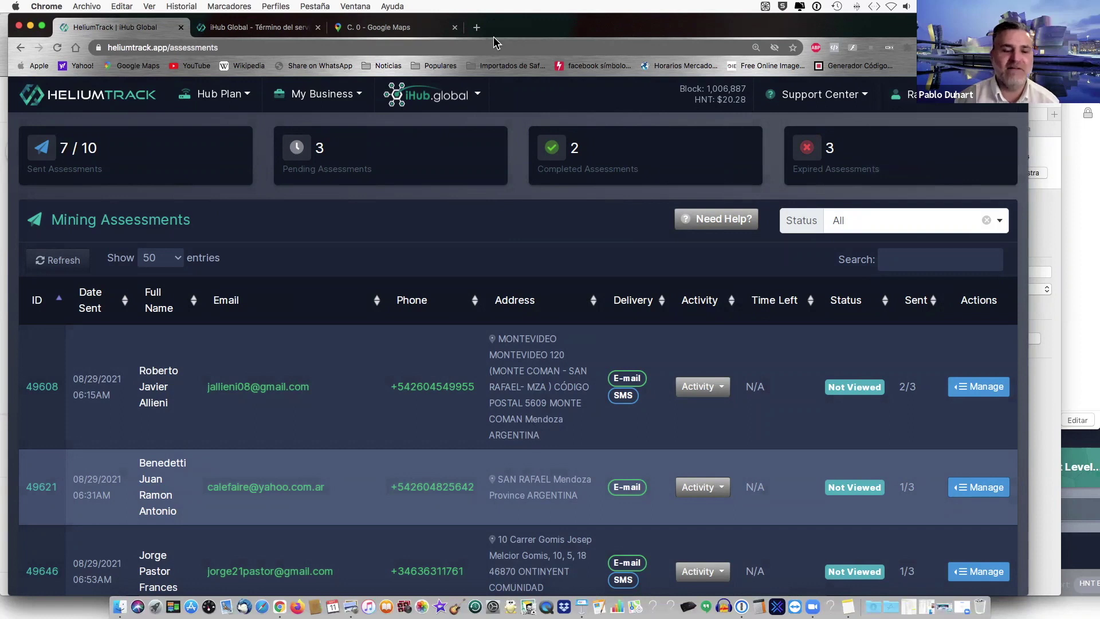
pyautogui.click(478, 28)
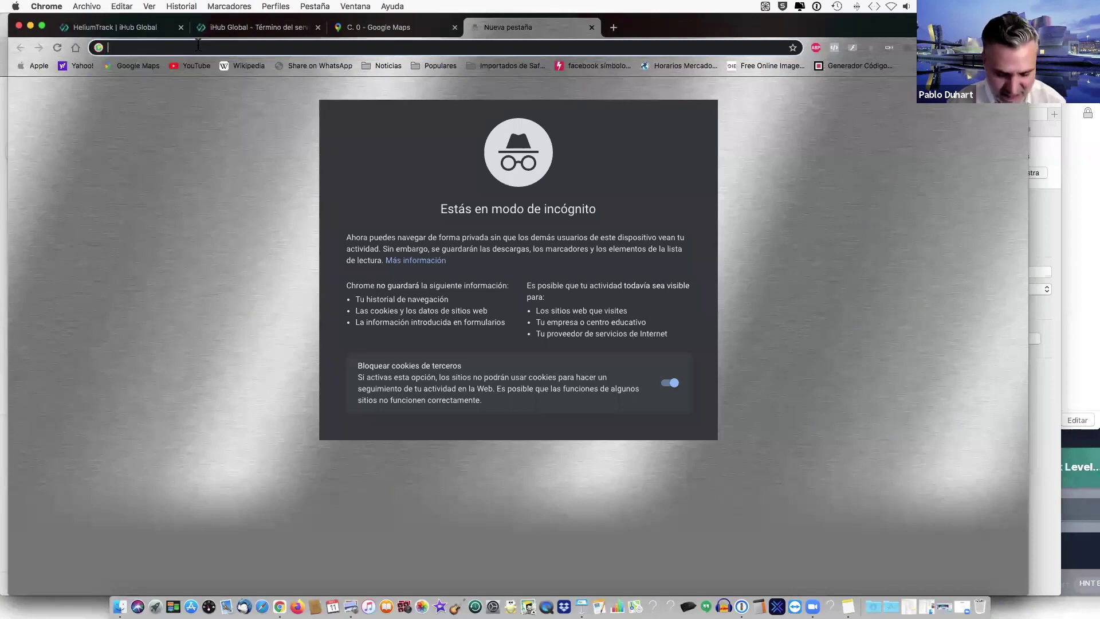
pyautogui.write('htt')
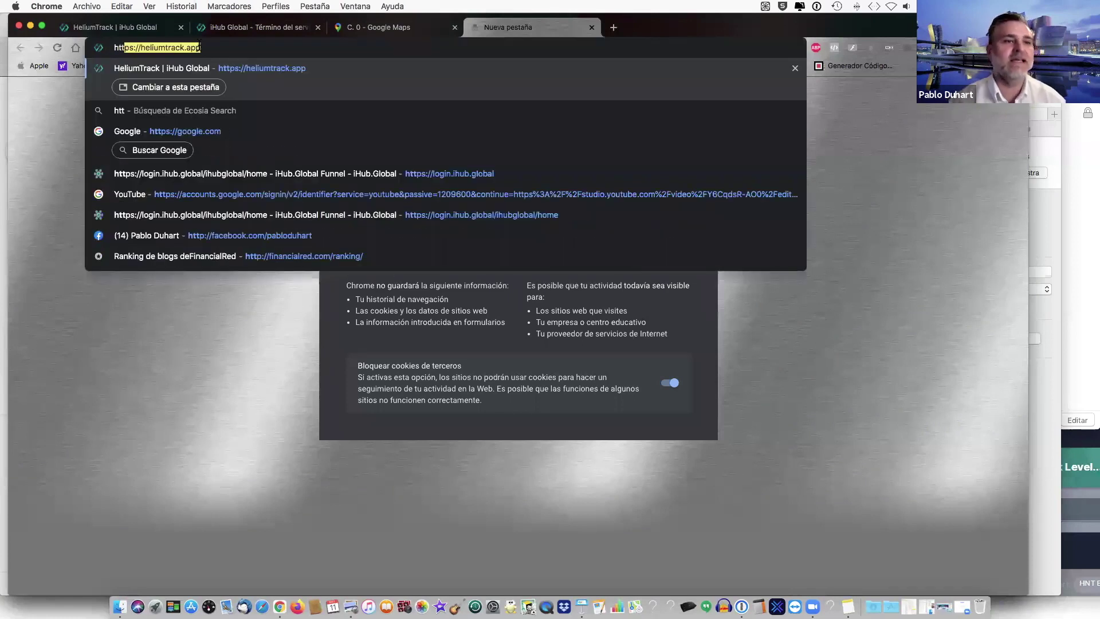
pyautogui.write('ps://h')
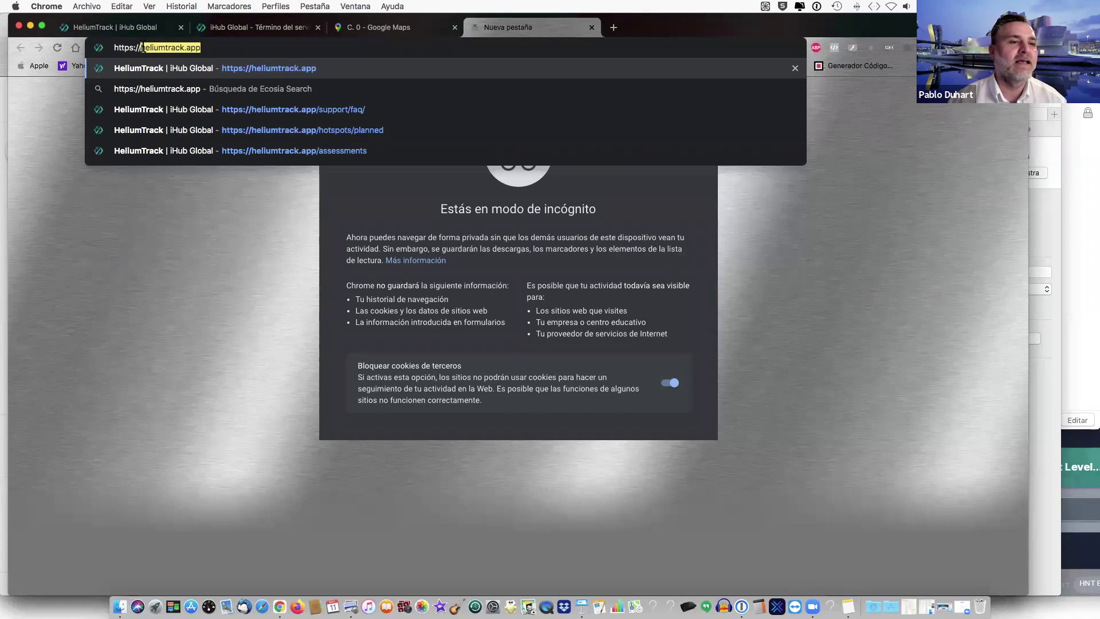
pyautogui.press('BackSpace')
pyautogui.press('BackSpace')
pyautogui.write('ihub.re')
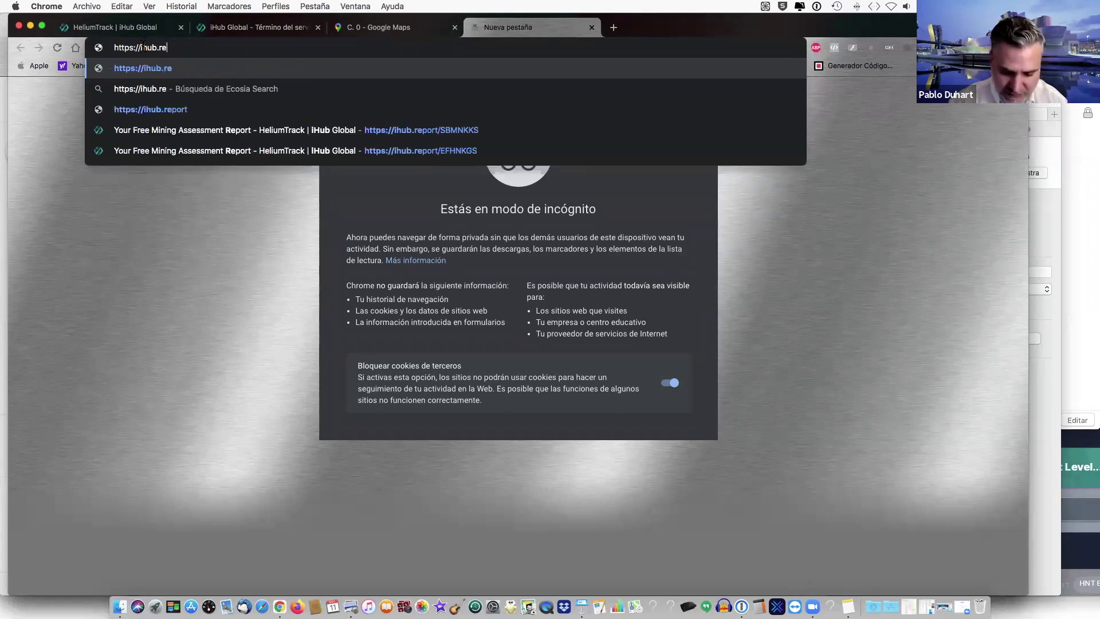
pyautogui.write('port')
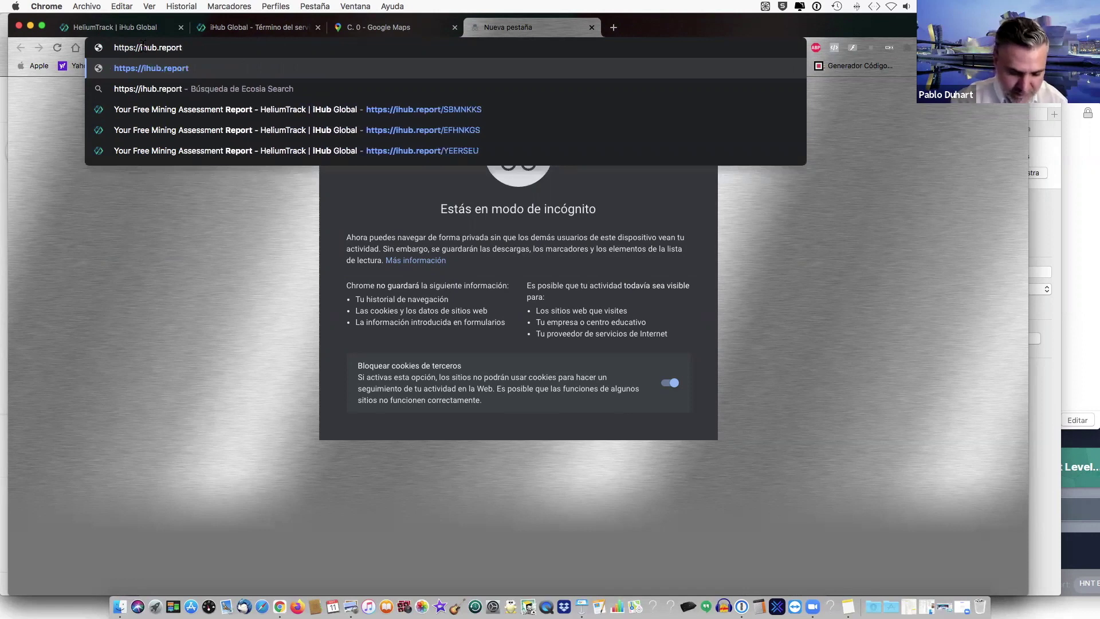
pyautogui.write('/')
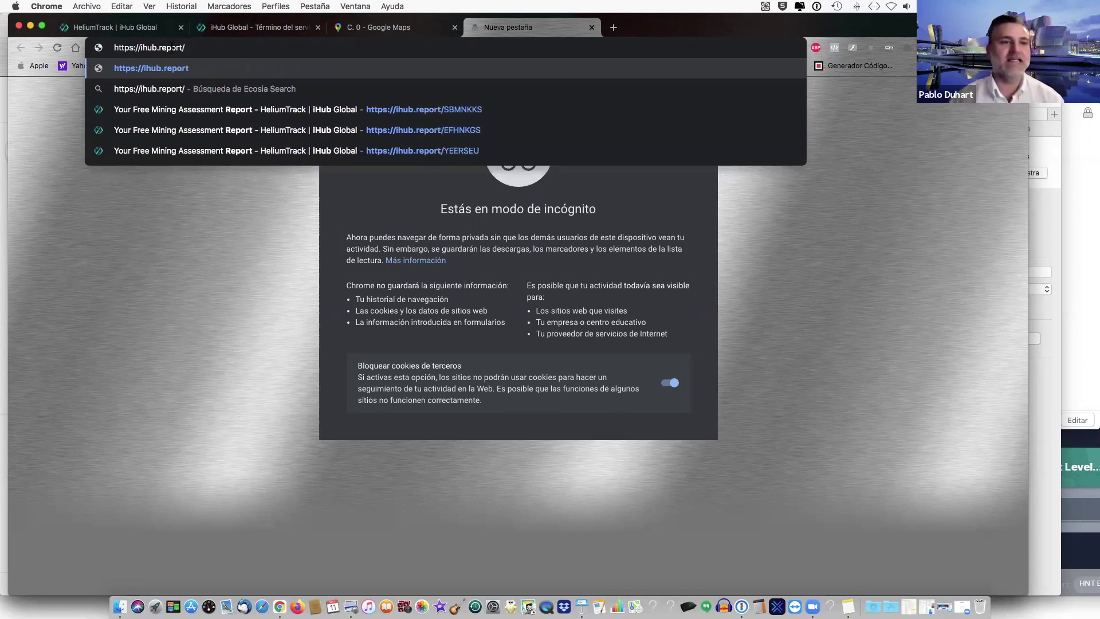